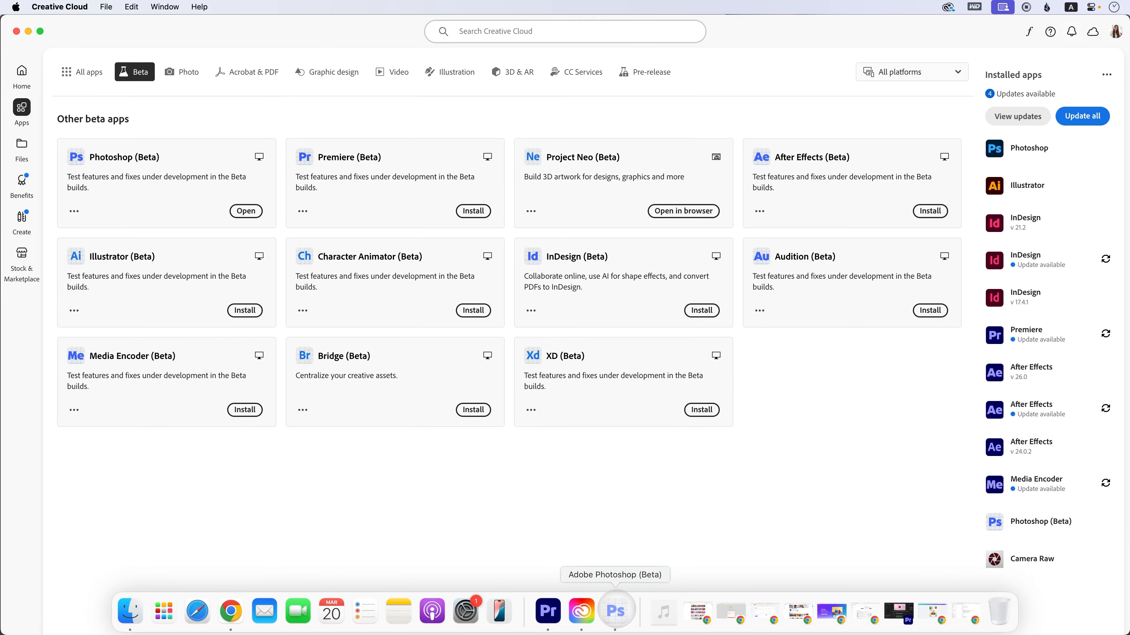
Switch to Photoshop (Beta) and look through the open documents, returning to Miauw.psd.
click(615, 611)
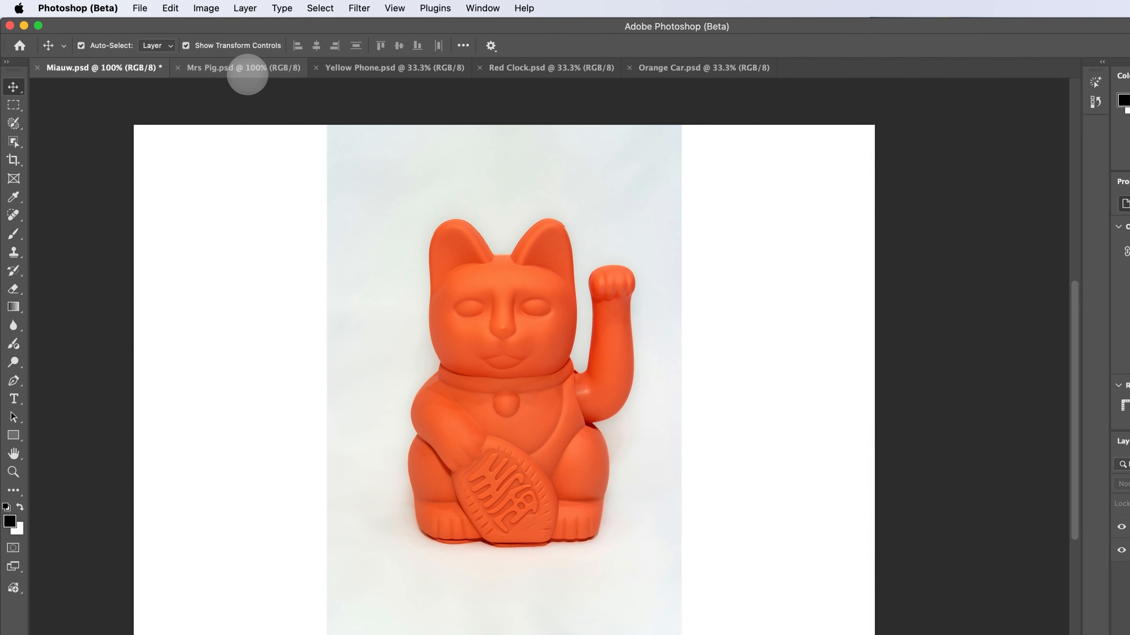
click(247, 68)
click(391, 68)
click(552, 68)
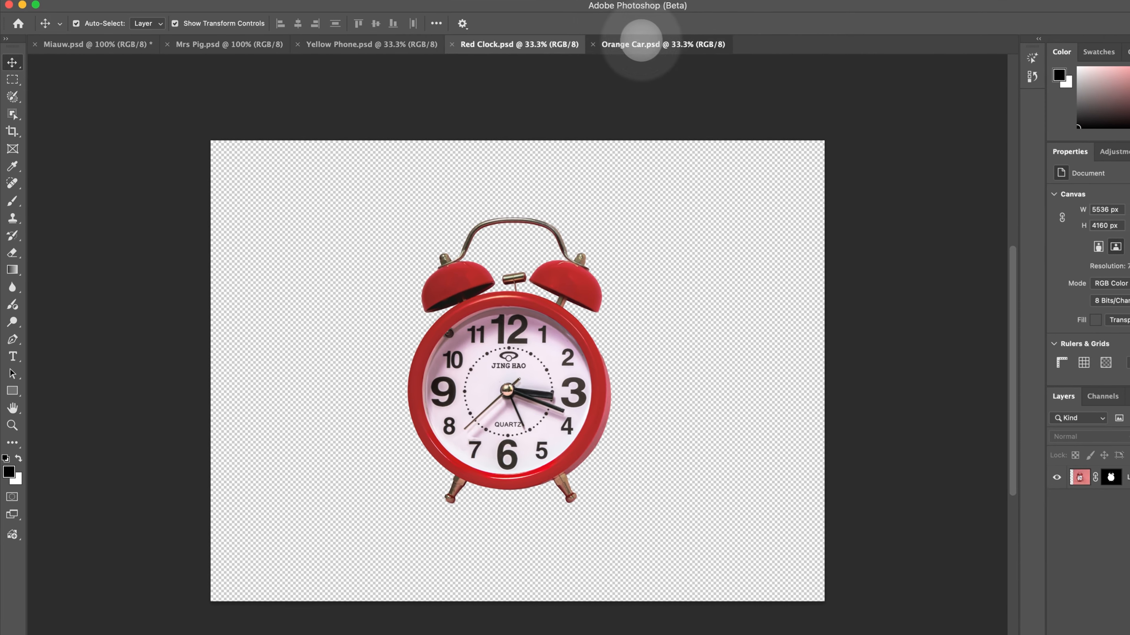
click(640, 41)
click(111, 43)
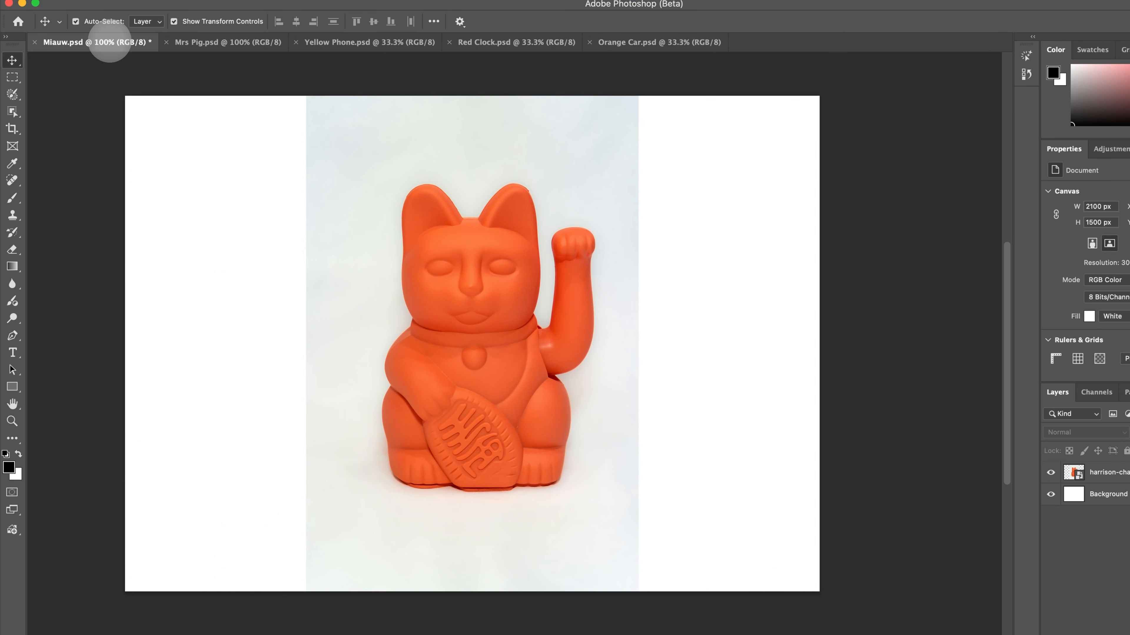
Select the orange cat image on the canvas and remove its background.
click(498, 255)
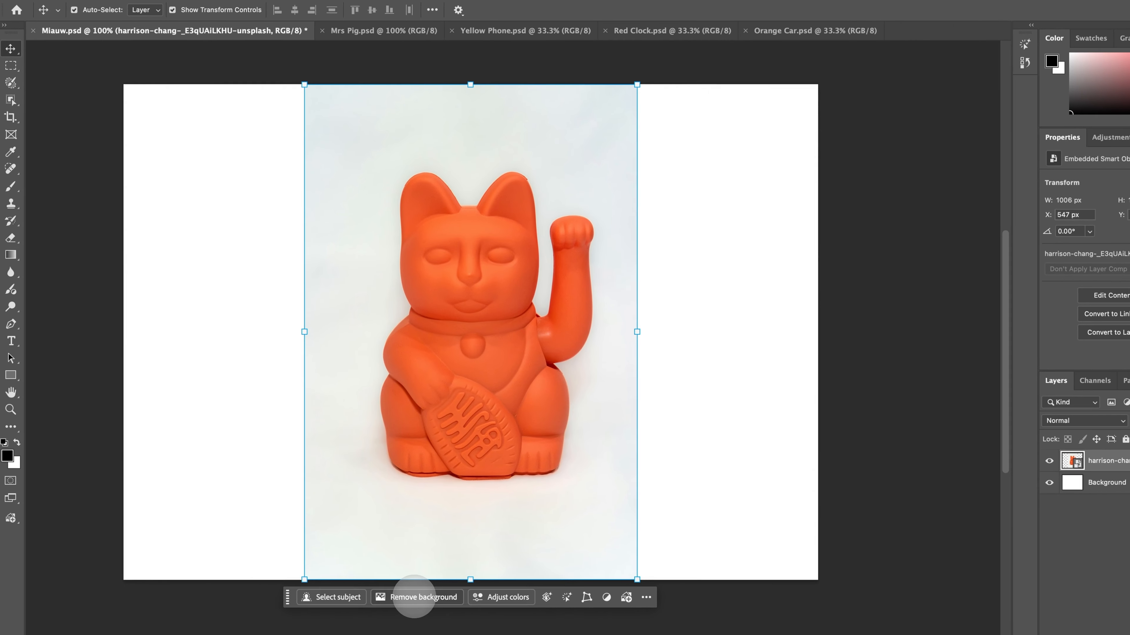
click(413, 591)
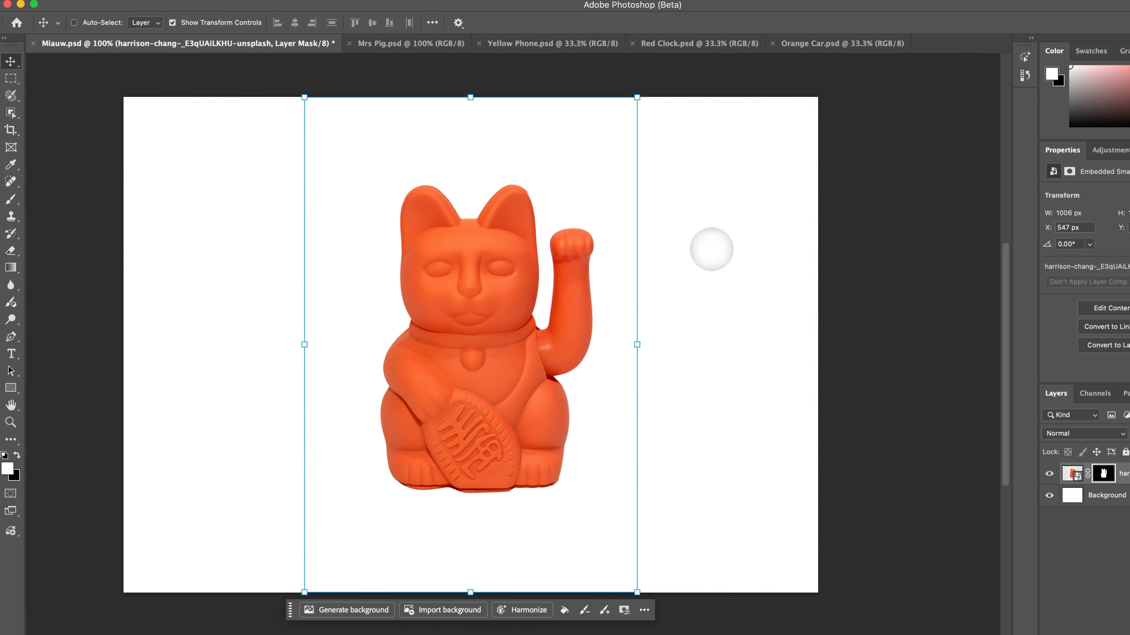
Convert the cat into a rotatable object with Rotate Object and try turning it around its vertical axis.
key(super+t)
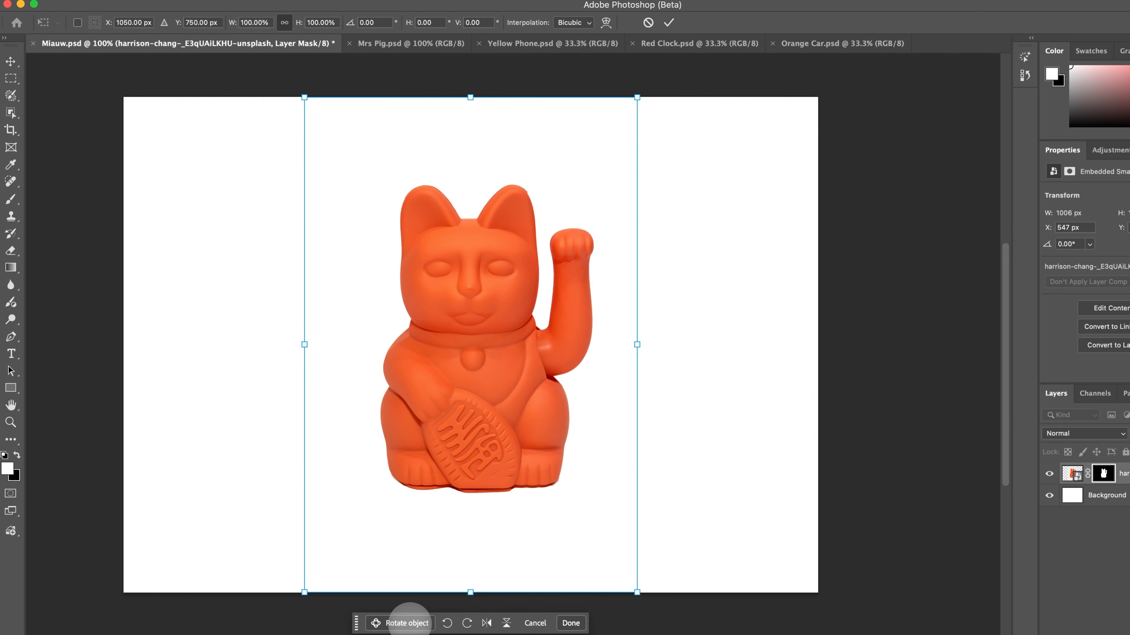
click(407, 623)
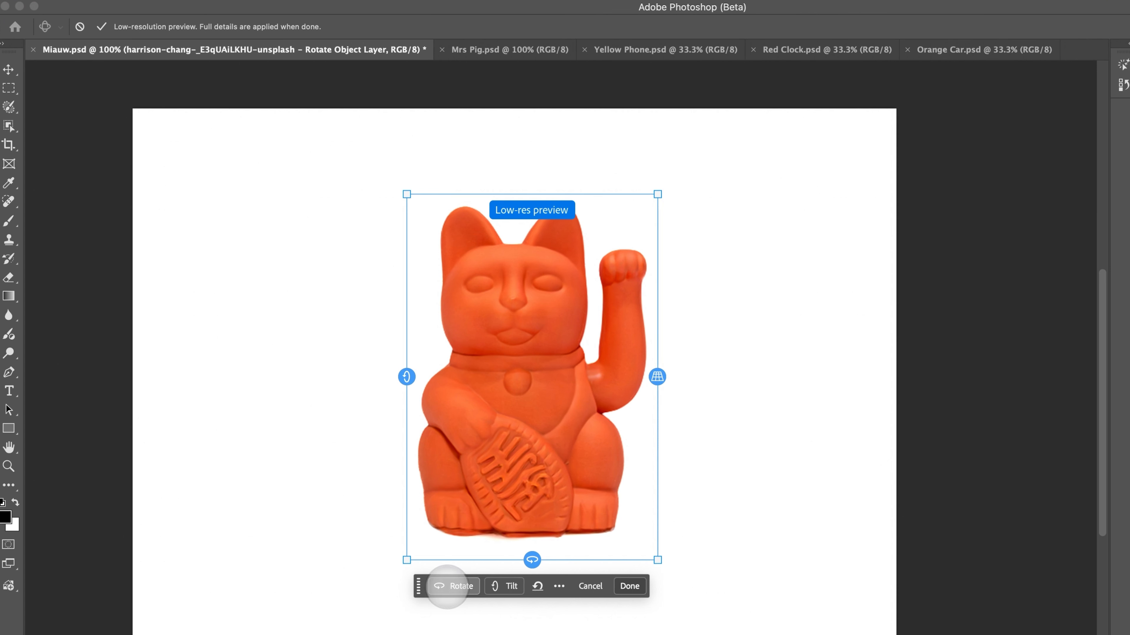
click(447, 587)
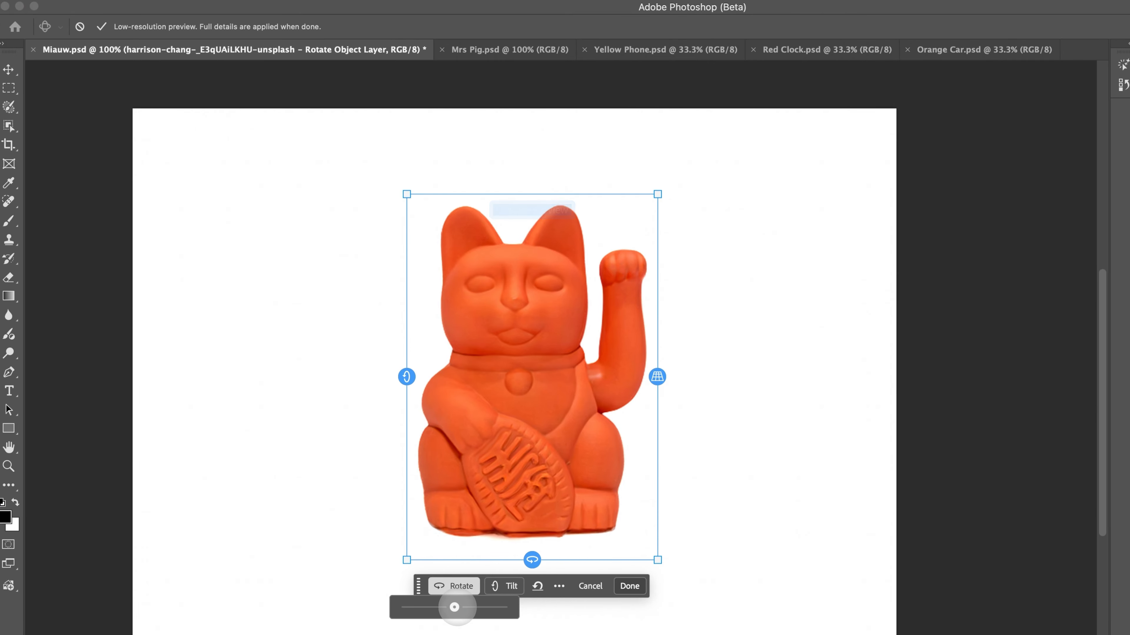
mouse_move(454, 607)
mouse_down()
mouse_move(507, 607)
mouse_move(423, 608)
mouse_move(416, 597)
mouse_move(444, 597)
mouse_up()
click(454, 579)
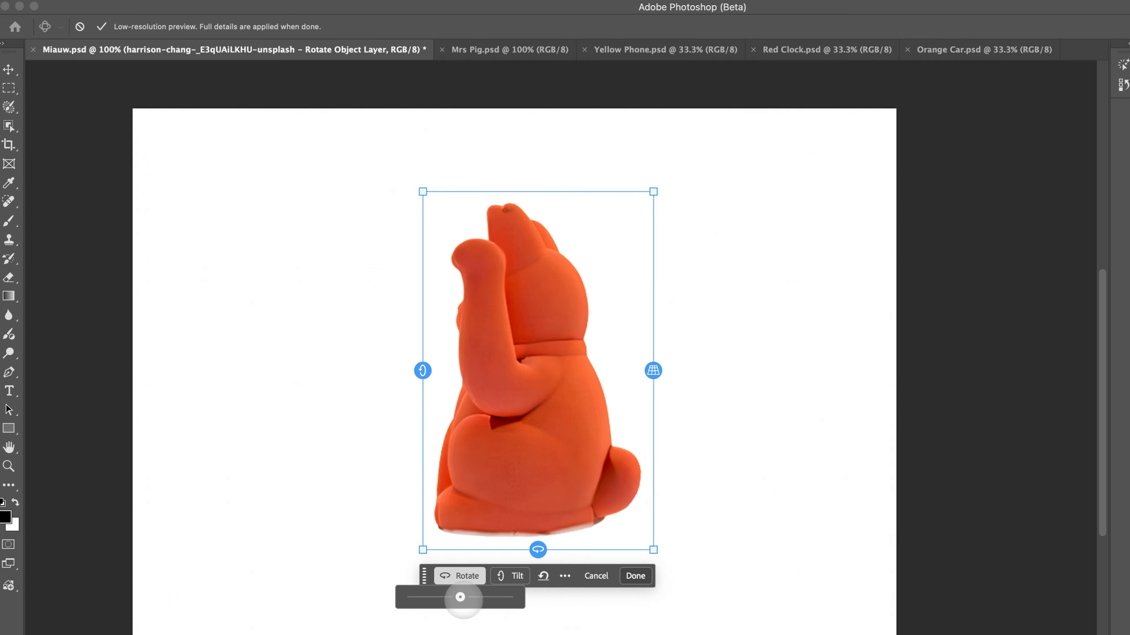
Tilt the cat slightly, rotate it to a three-quarter view and apply the object rotation.
click(512, 576)
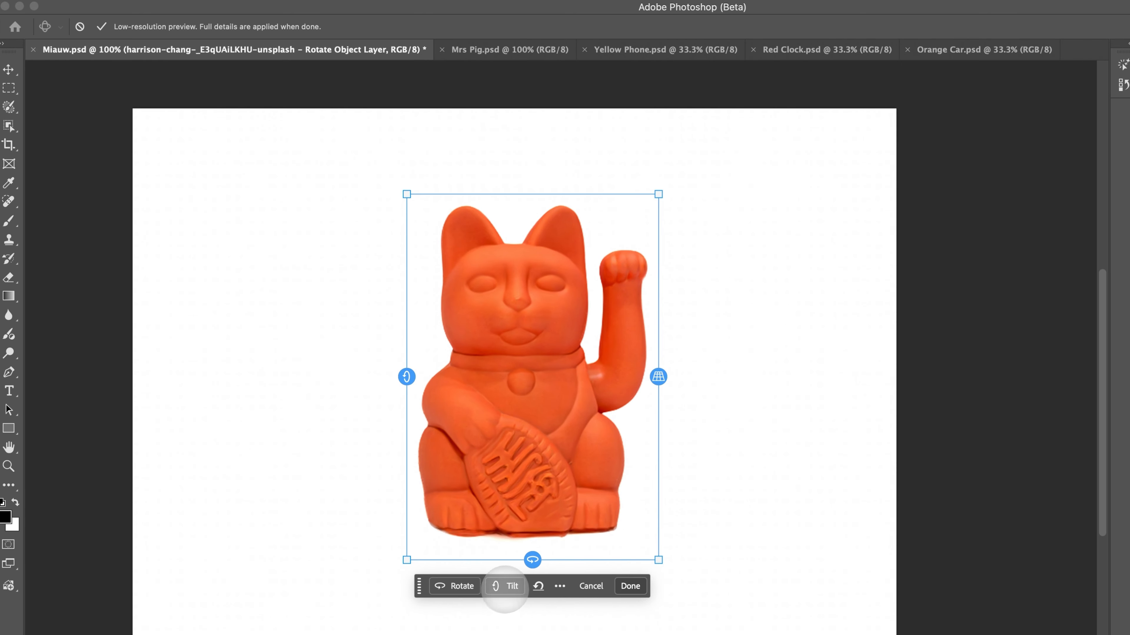
mouse_move(505, 607)
mouse_down()
mouse_move(552, 607)
mouse_move(452, 607)
mouse_move(504, 607)
mouse_up()
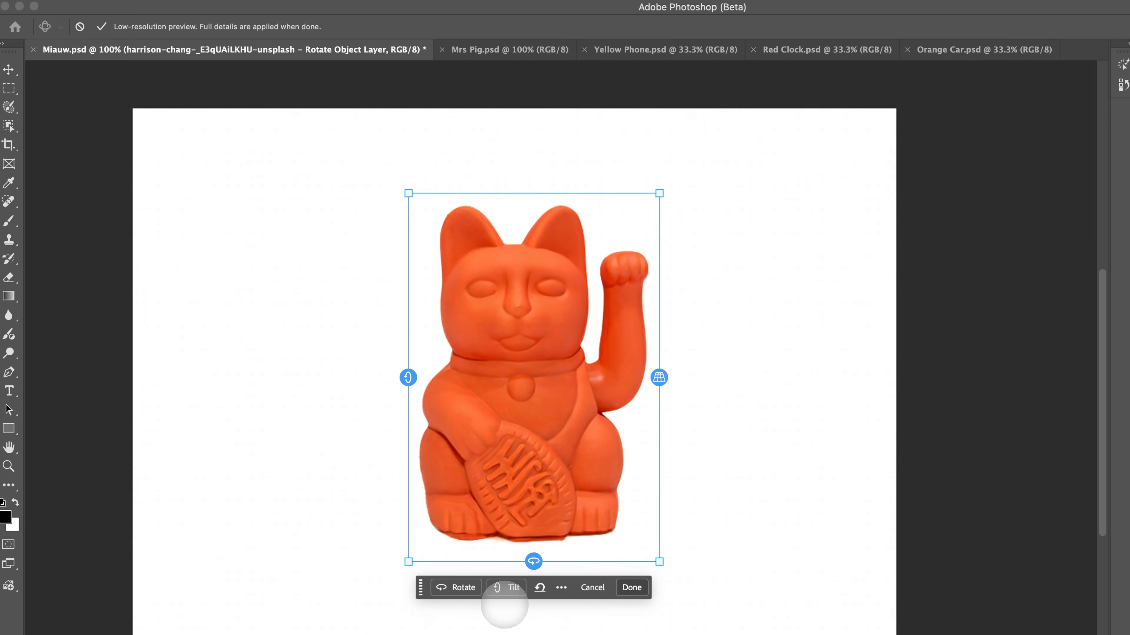
click(458, 587)
mouse_move(456, 609)
mouse_down()
mouse_move(503, 609)
mouse_move(462, 606)
mouse_up()
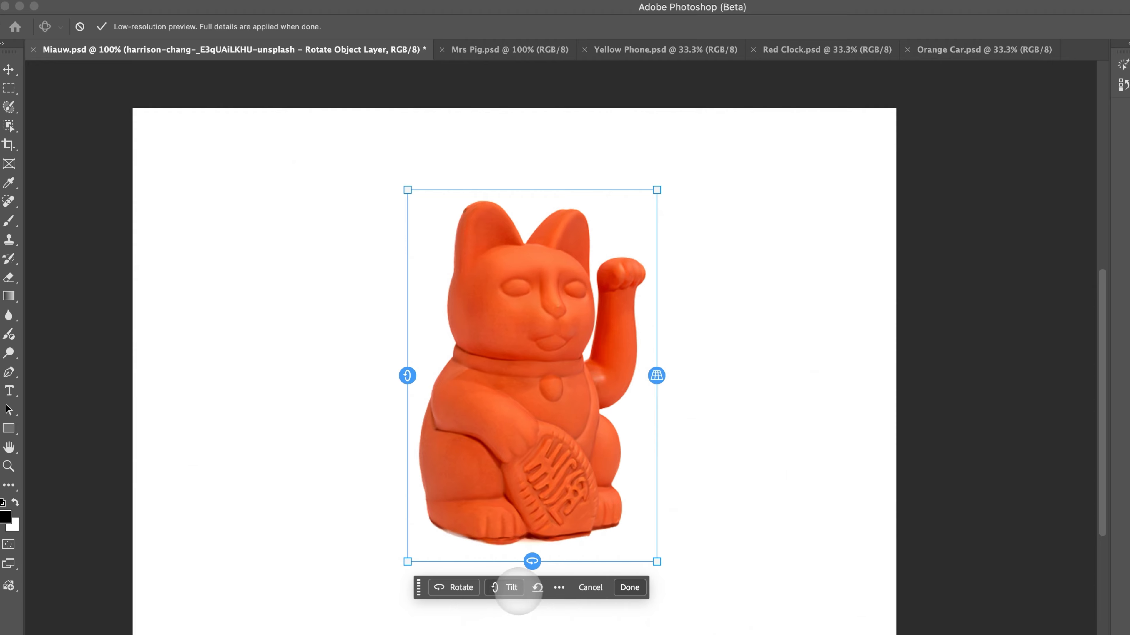
click(629, 588)
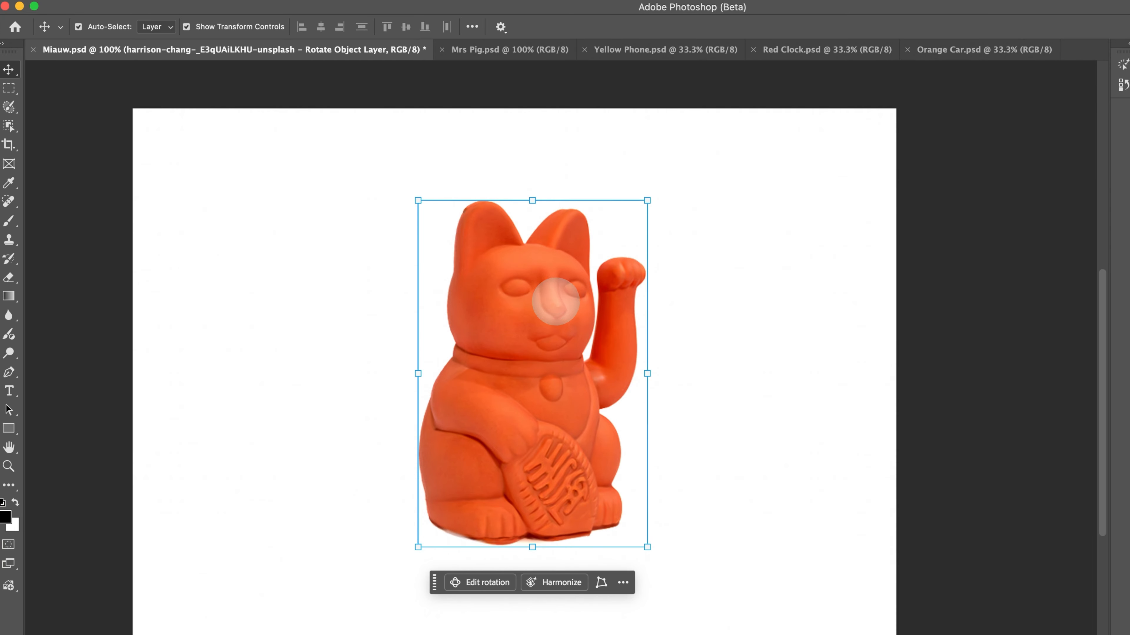
Reopen the cat's object rotation for editing and set its sideways rotation to about 29°.
click(480, 582)
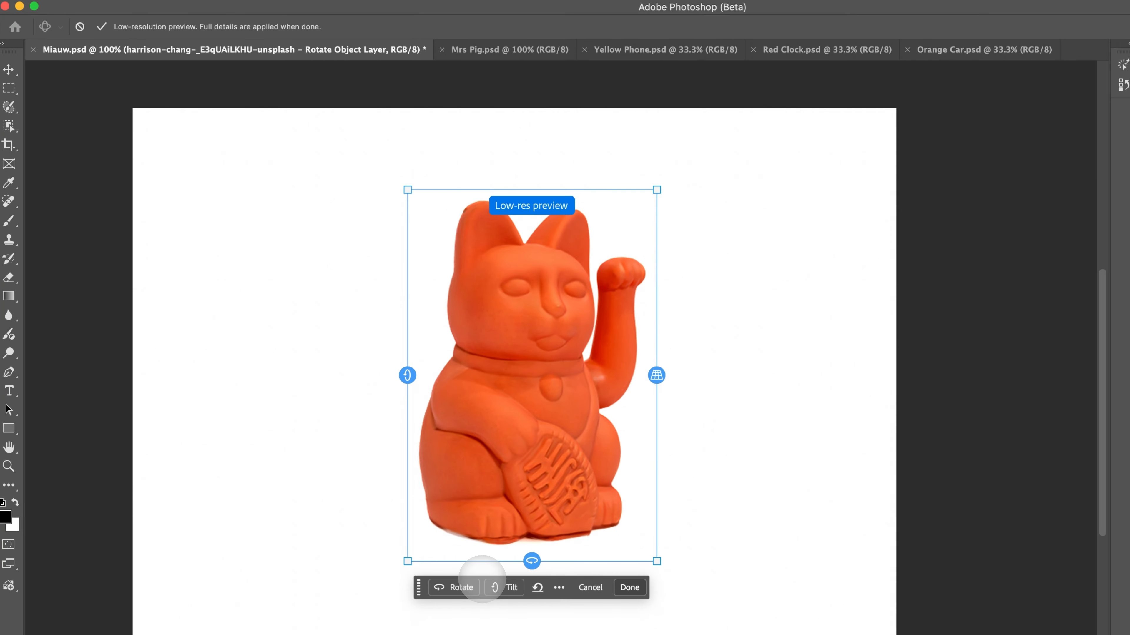
click(460, 583)
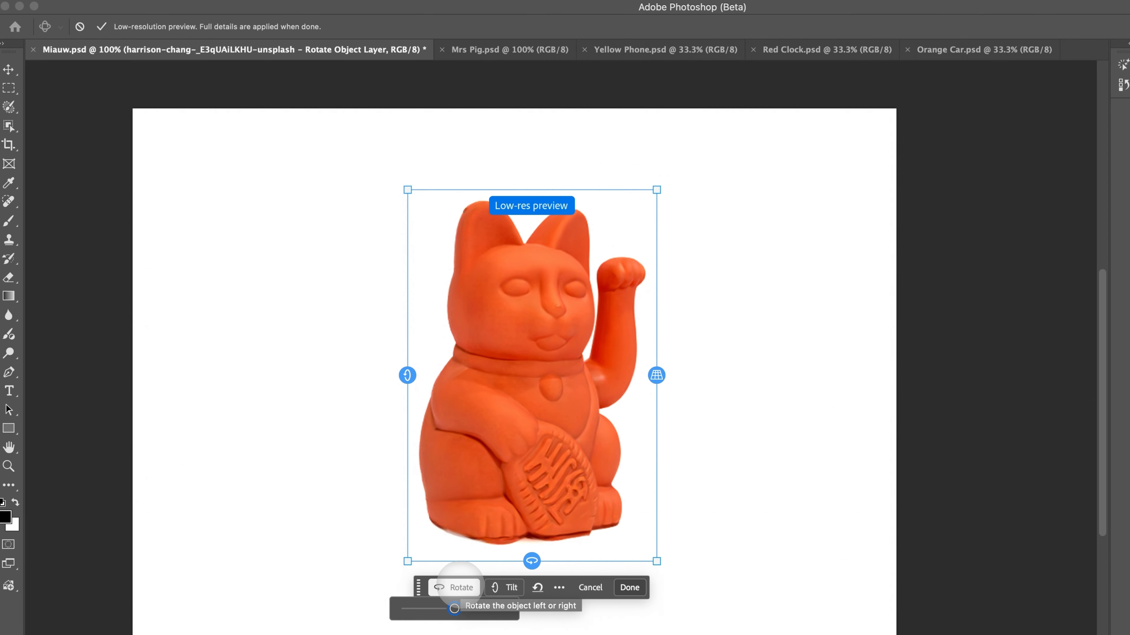
mouse_move(454, 608)
mouse_down()
mouse_move(419, 609)
mouse_move(467, 610)
mouse_up()
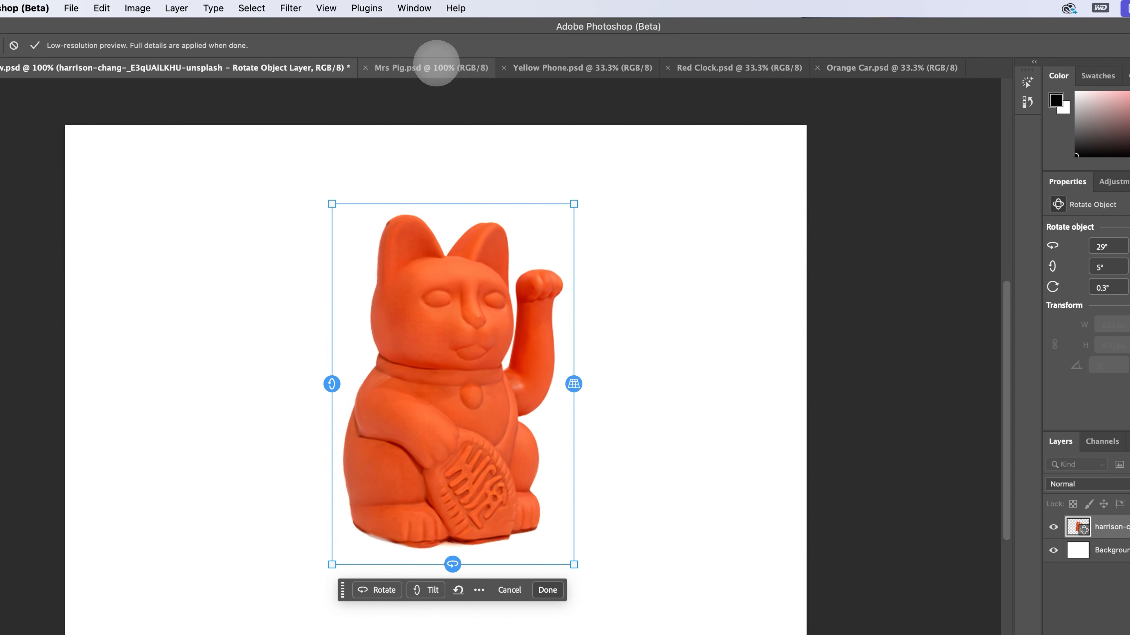
In Mrs Pig.psd, select the pig figurine and convert it into a rotatable object with Rotate Object.
click(433, 67)
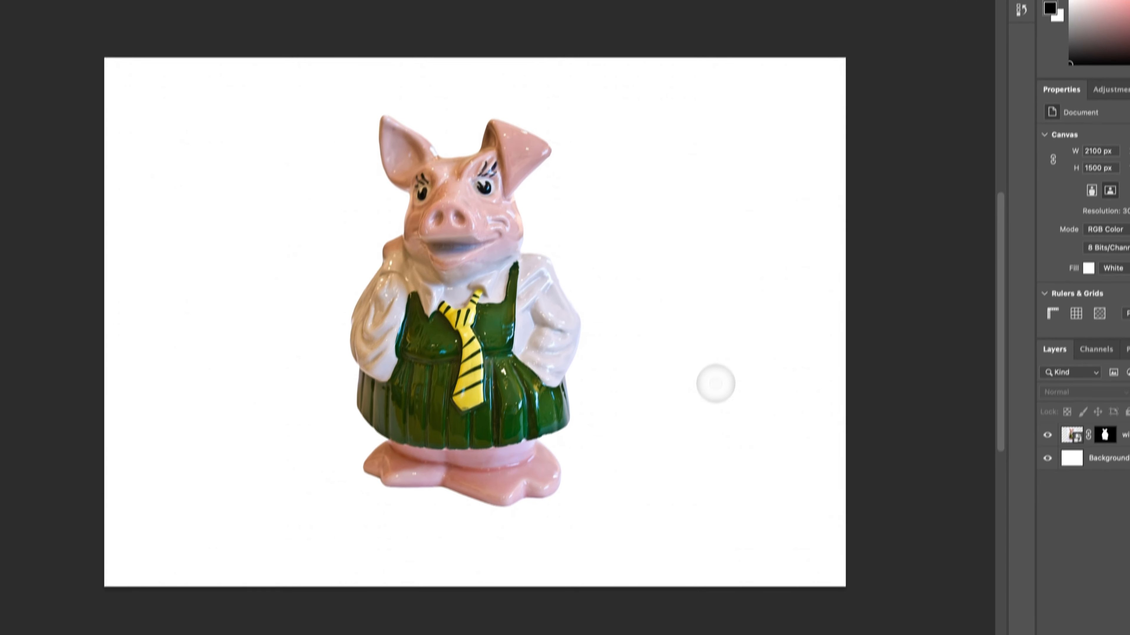
click(552, 391)
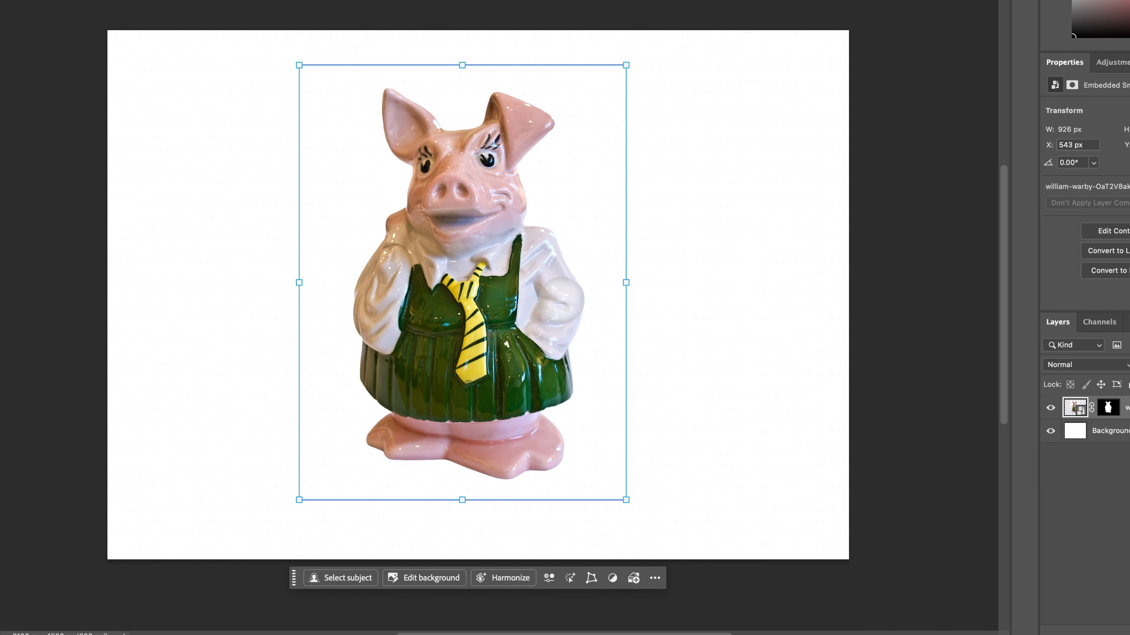
key(super+t)
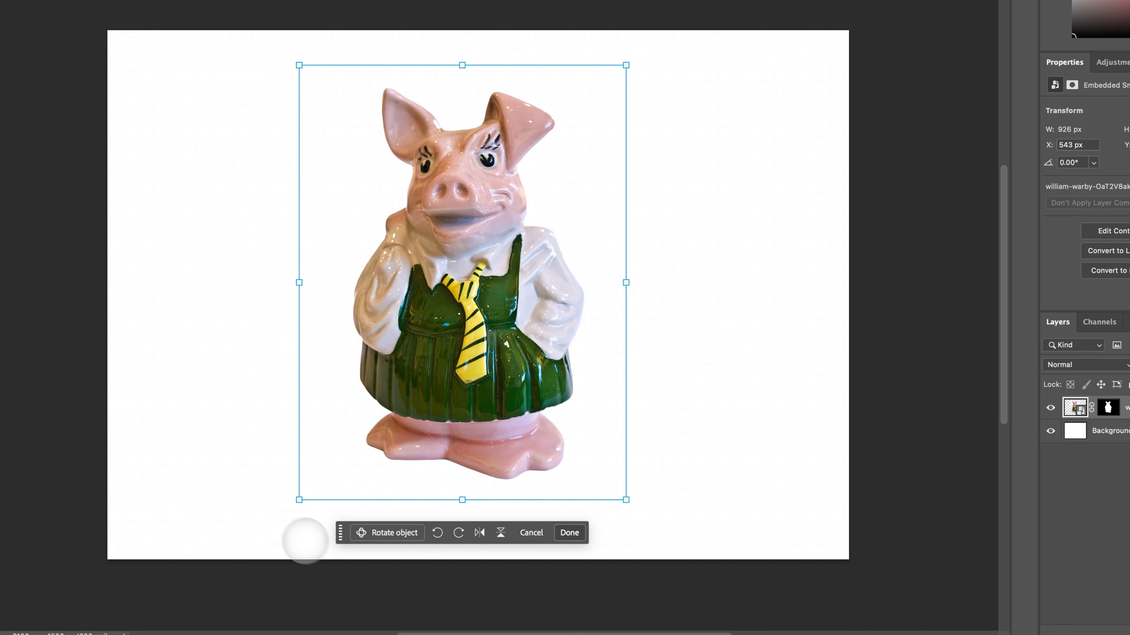
click(402, 532)
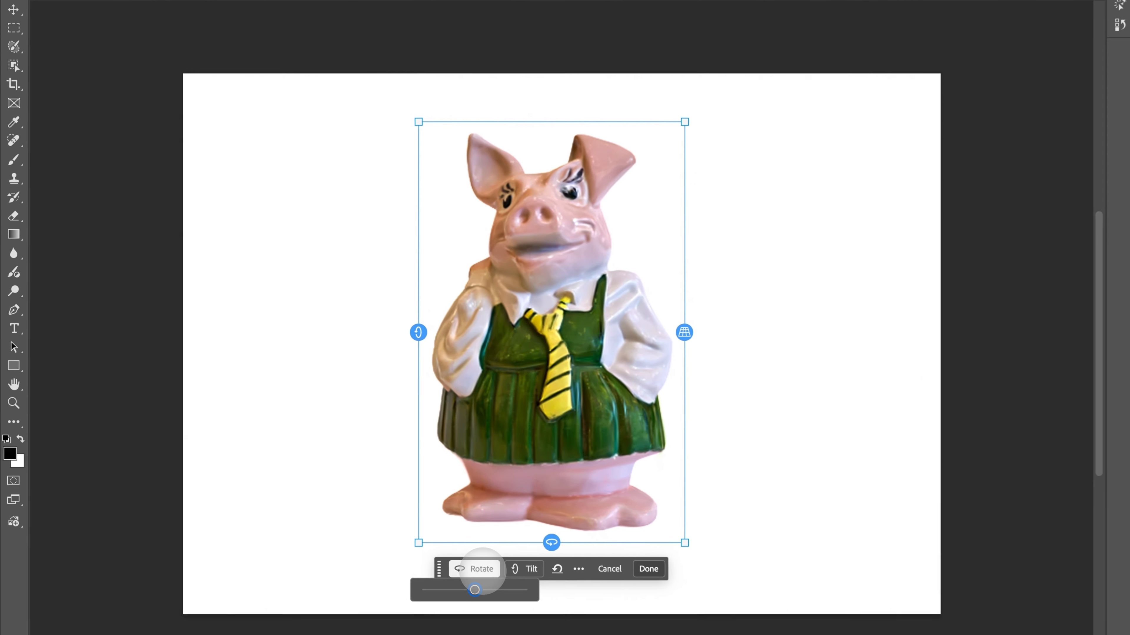
Rotate the pig sideways by about 8° and tilt it by about 10.9°.
mouse_move(477, 590)
mouse_down()
mouse_move(532, 592)
mouse_move(425, 592)
mouse_move(481, 592)
mouse_up()
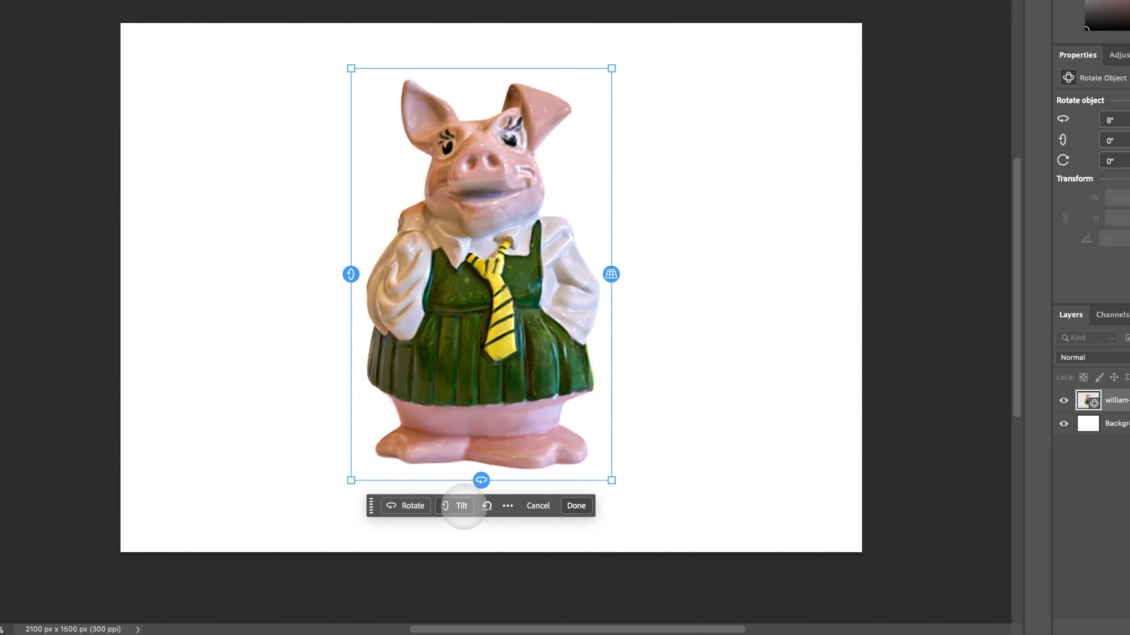
click(460, 506)
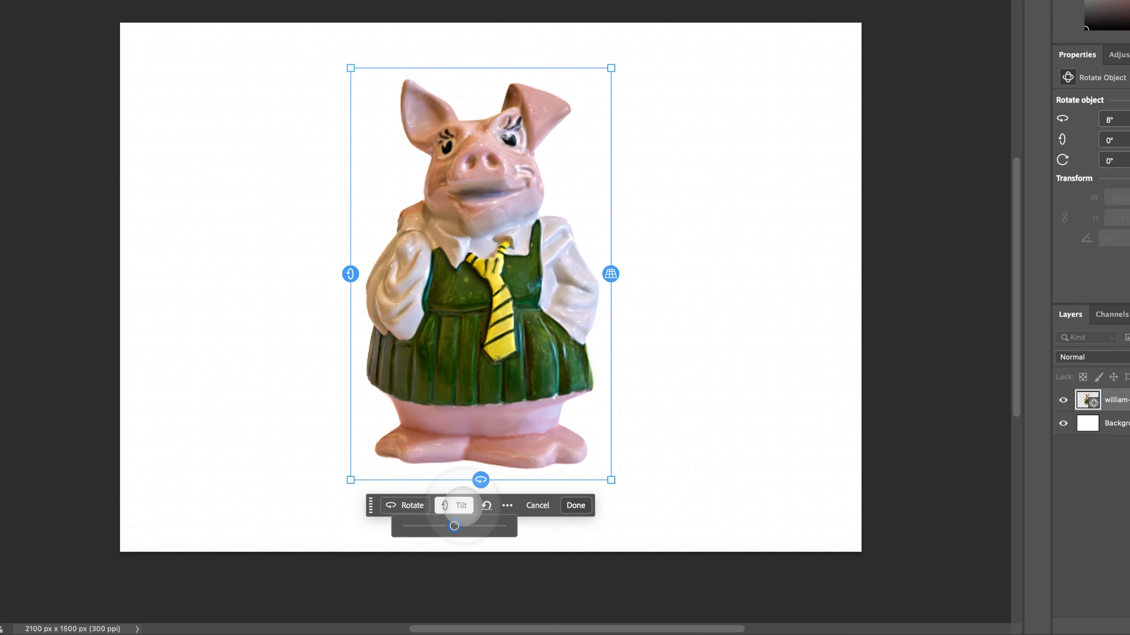
mouse_move(453, 526)
mouse_down()
mouse_move(497, 526)
mouse_move(433, 526)
mouse_move(449, 526)
mouse_up()
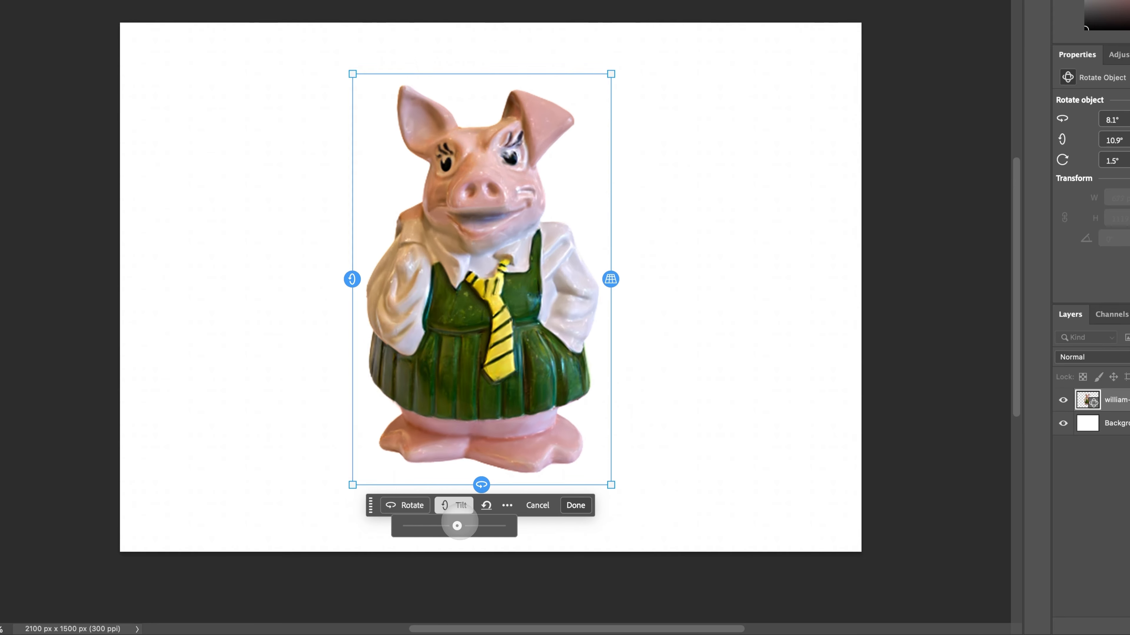
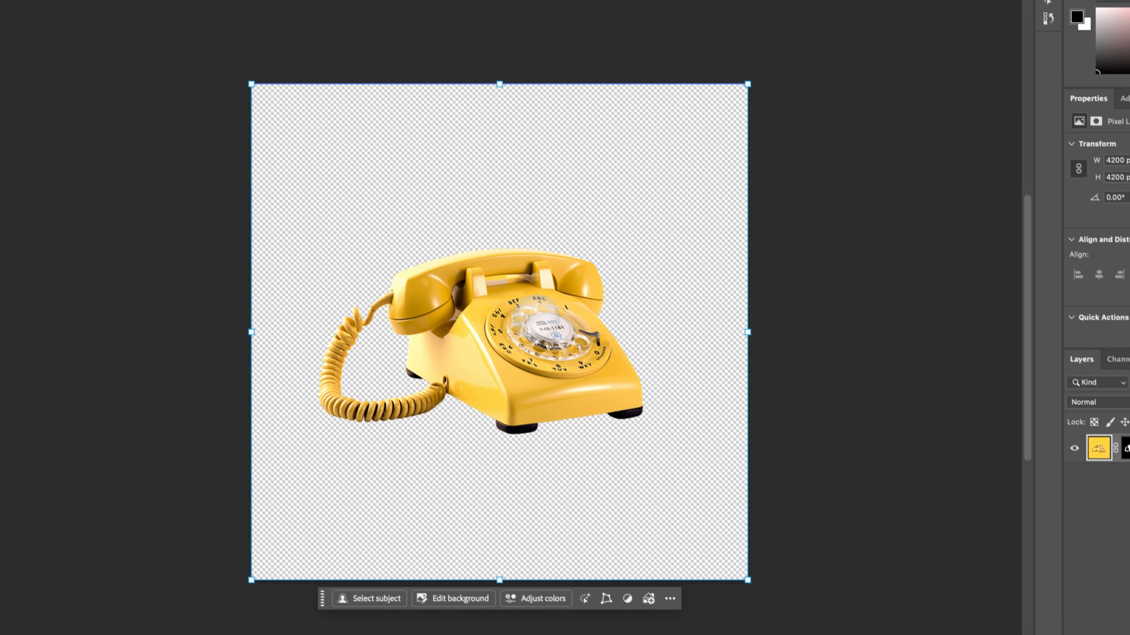
Convert the yellow phone into a rotatable object and rotate it sideways to about 32°.
key(super+t)
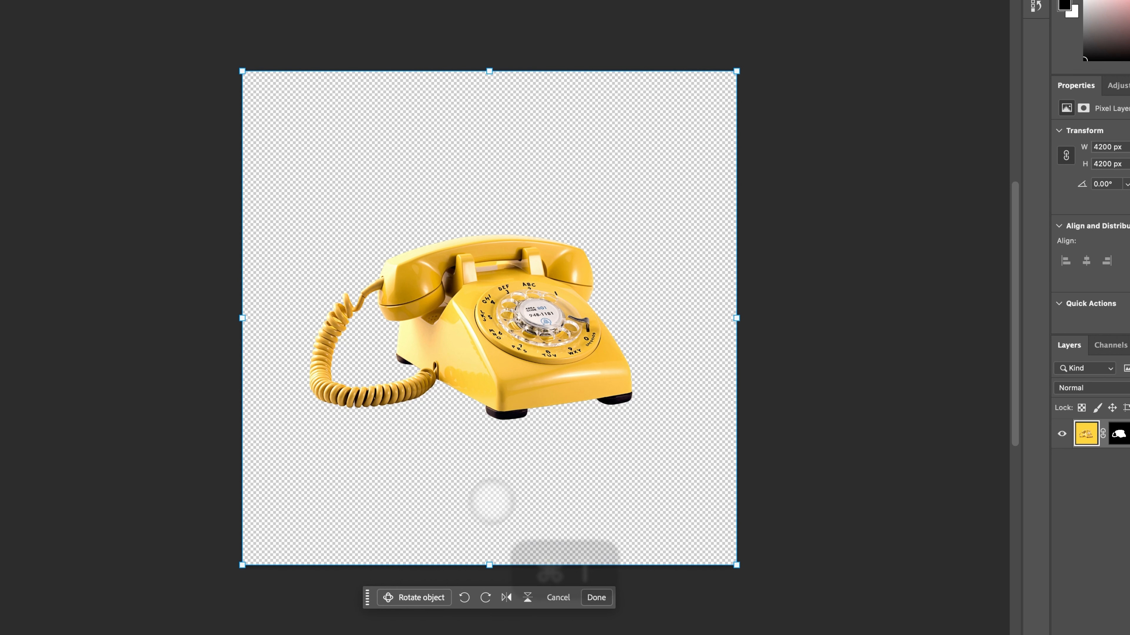
click(431, 597)
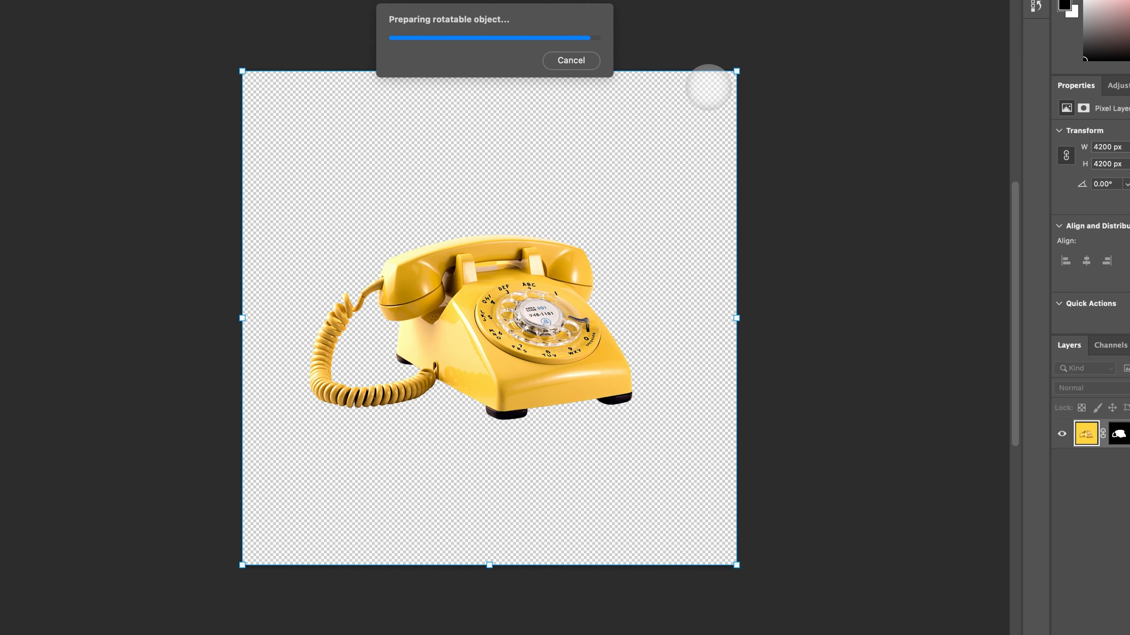
click(400, 436)
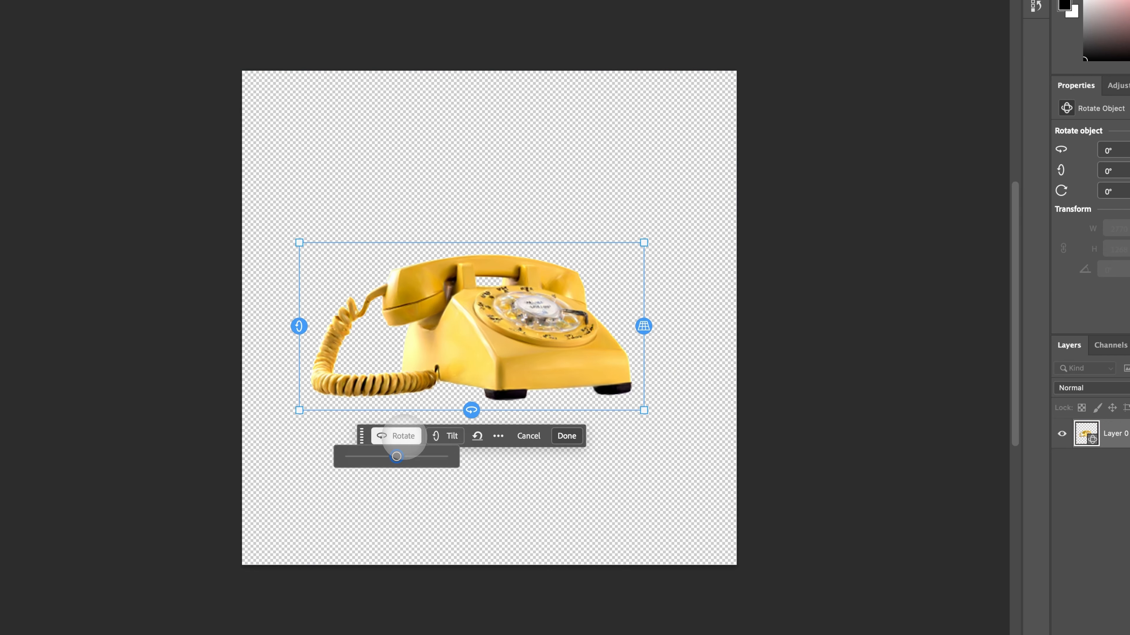
mouse_move(396, 456)
mouse_down()
mouse_move(431, 456)
mouse_move(403, 457)
mouse_up()
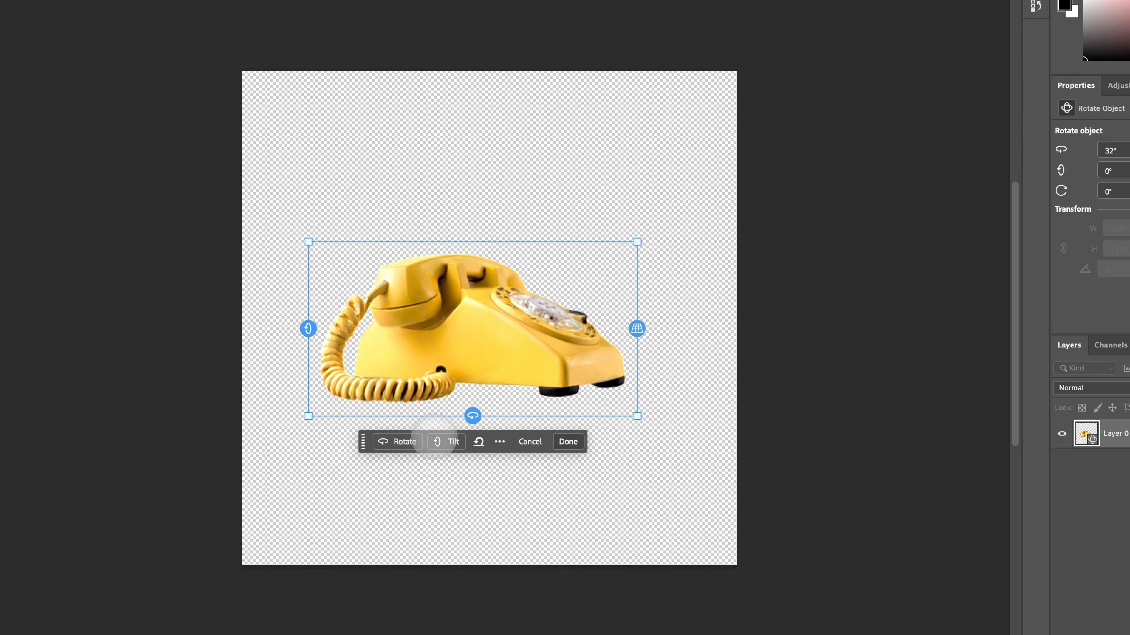
Turn the phone around to its back at 167°, and bring its sideways rotation back to 115°.
click(397, 441)
drag(397, 462, 438, 462)
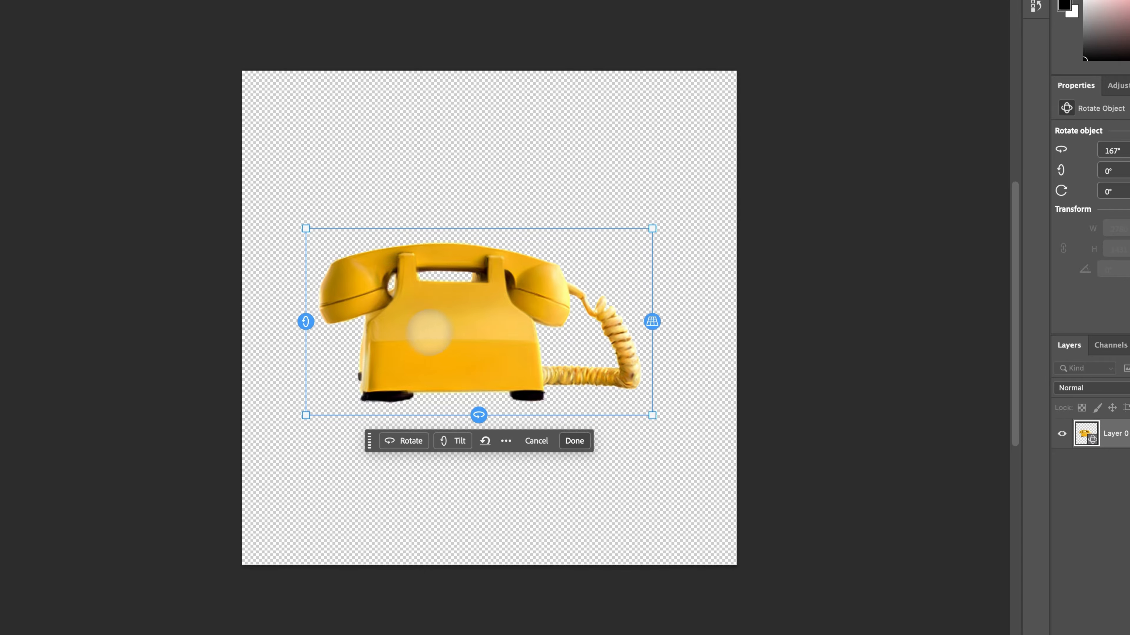
click(412, 441)
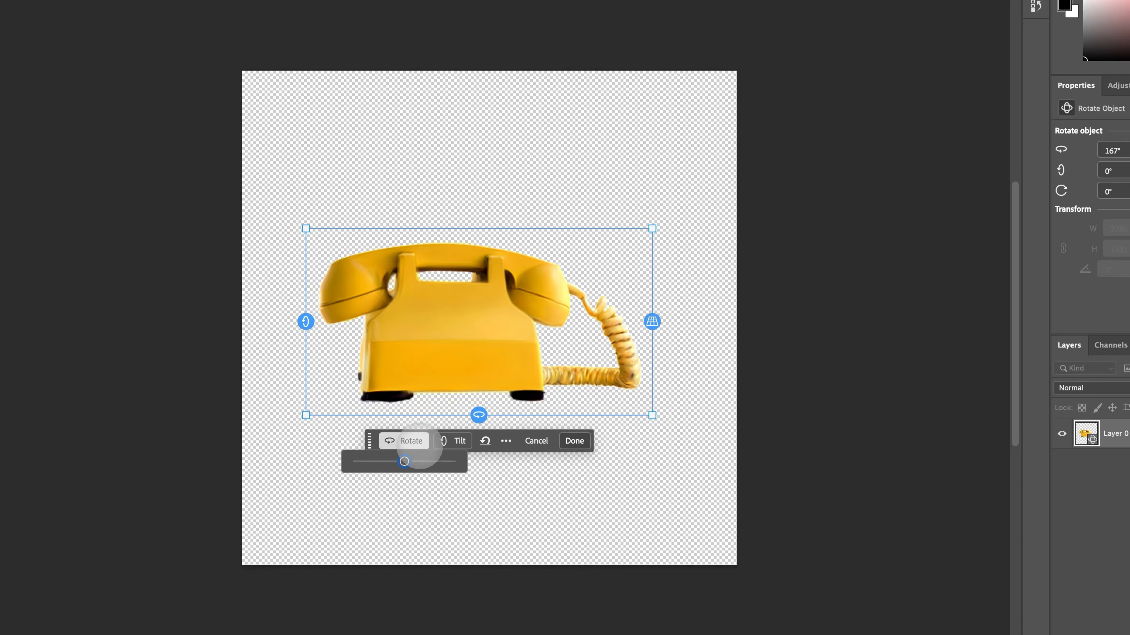
mouse_move(404, 461)
mouse_down()
mouse_move(455, 462)
mouse_move(355, 461)
mouse_move(413, 462)
mouse_move(389, 461)
mouse_up()
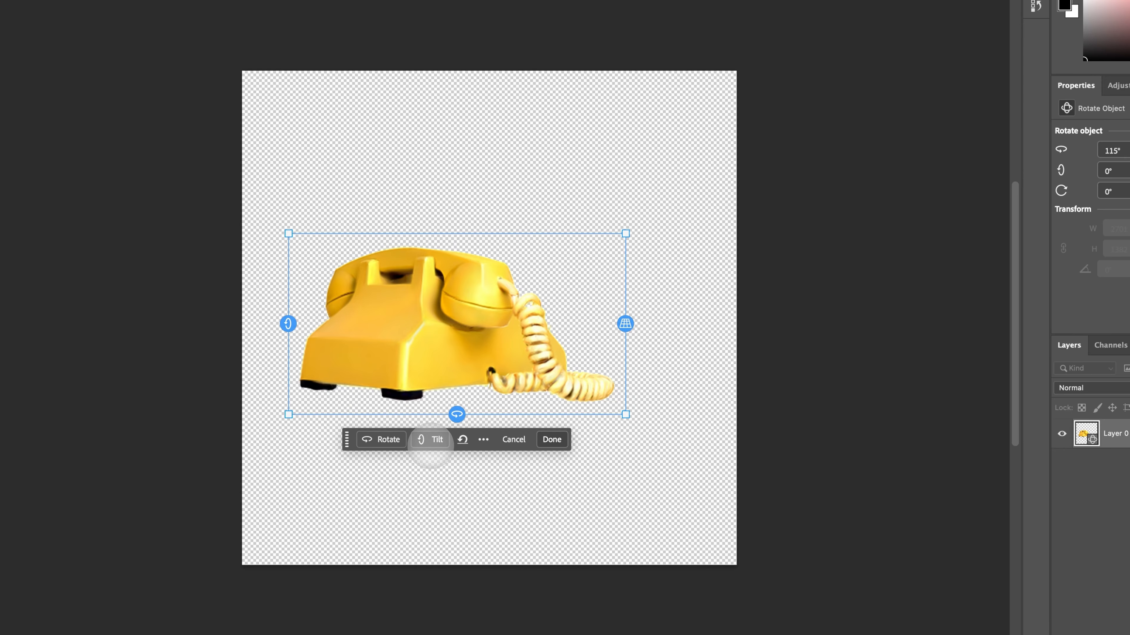
Tilt the phone to about -7.9° and apply the object rotation.
click(430, 439)
mouse_move(428, 460)
mouse_down()
mouse_move(458, 461)
mouse_move(406, 460)
mouse_move(435, 460)
mouse_up()
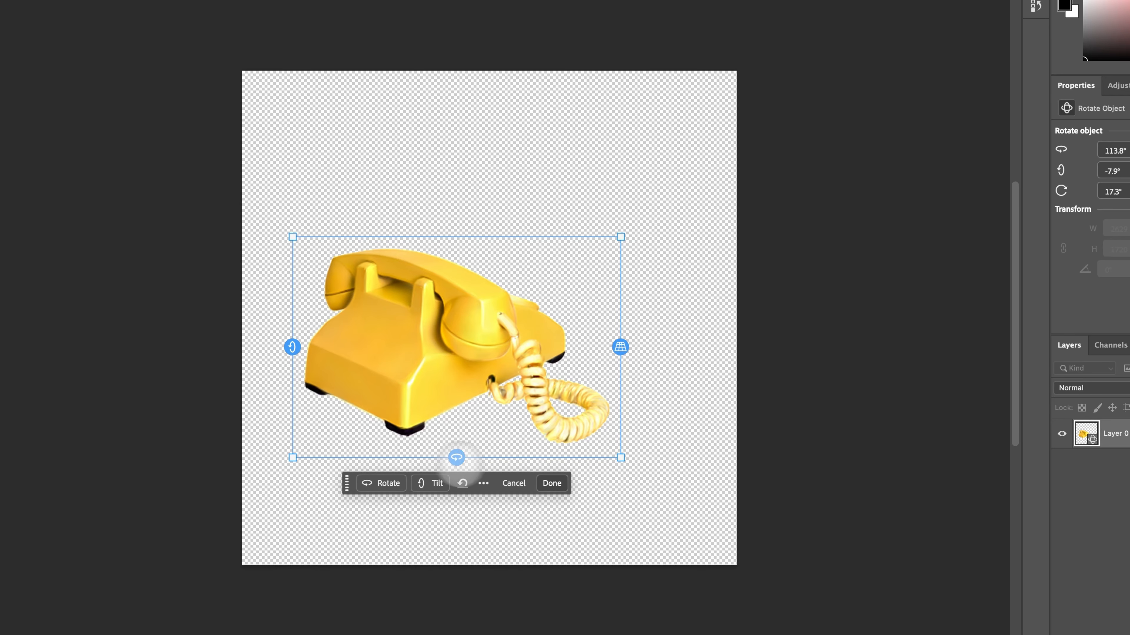
click(541, 483)
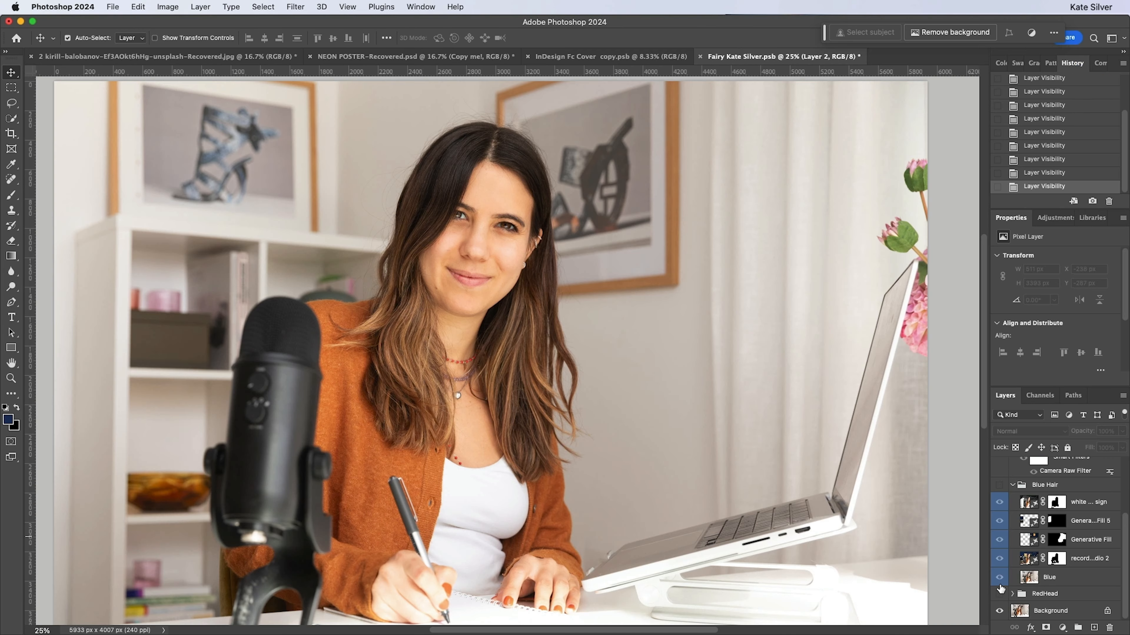
click(999, 595)
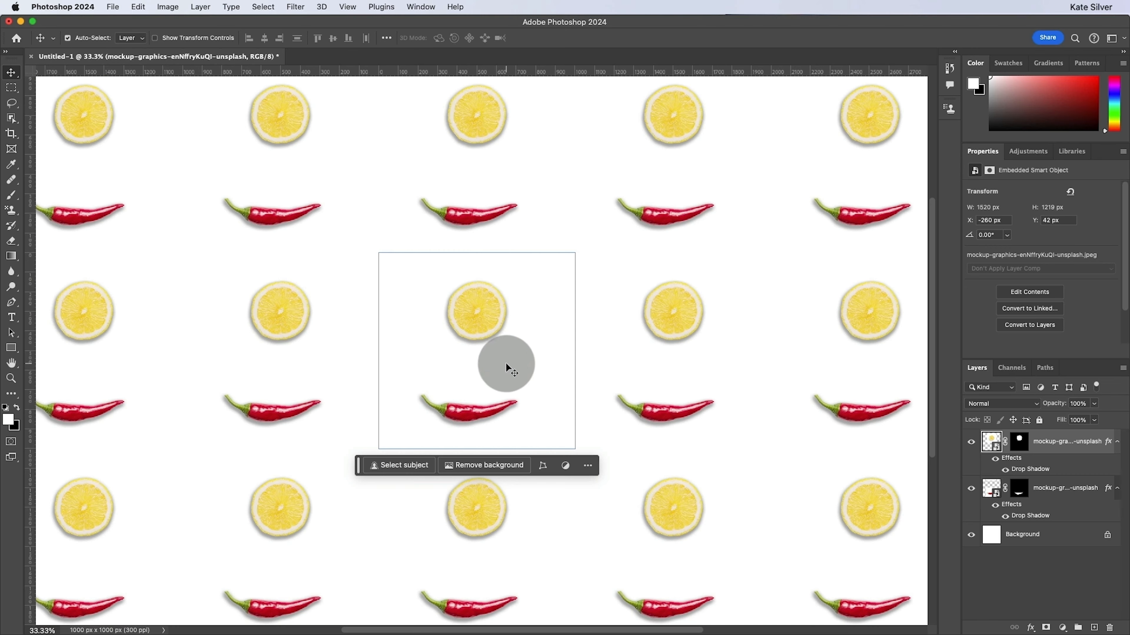
drag(505, 369, 449, 315)
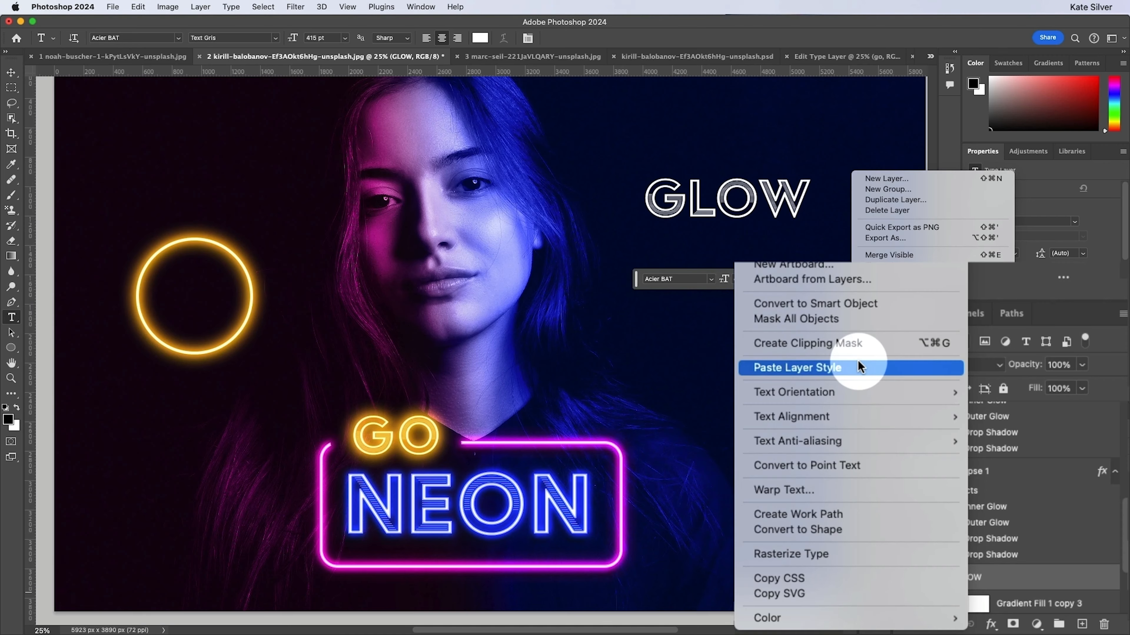
Paste the copied layer style onto the GLOW text layer.
click(858, 364)
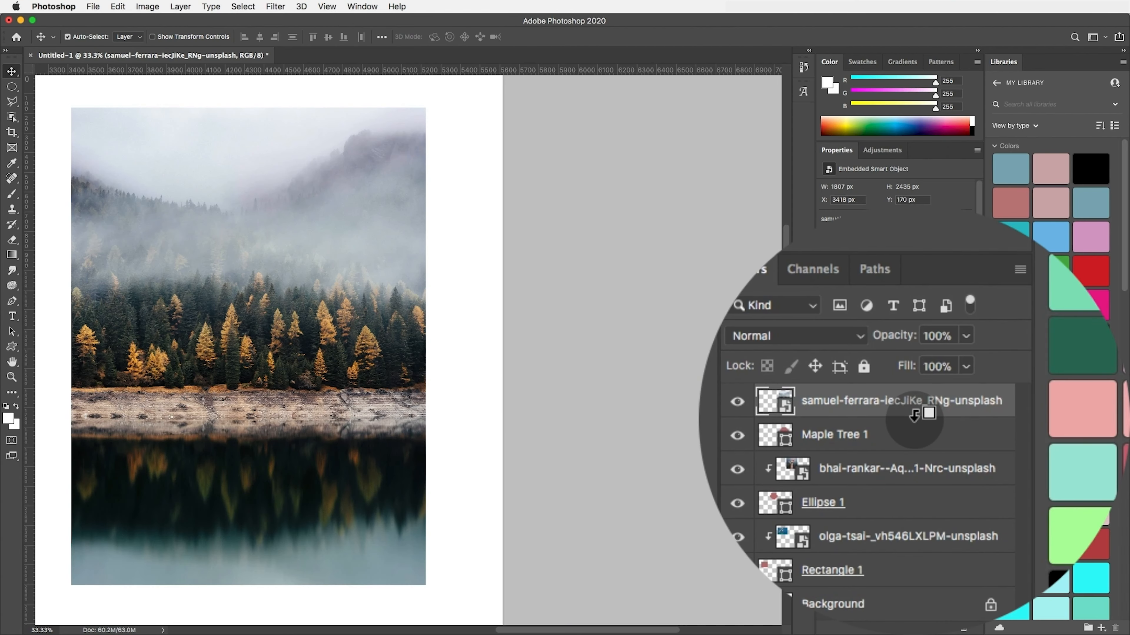
Clip the forest lake photo to the Maple Tree 1 shape layer and shift the photo slightly down.
alt+click(911, 447)
drag(271, 266, 272, 291)
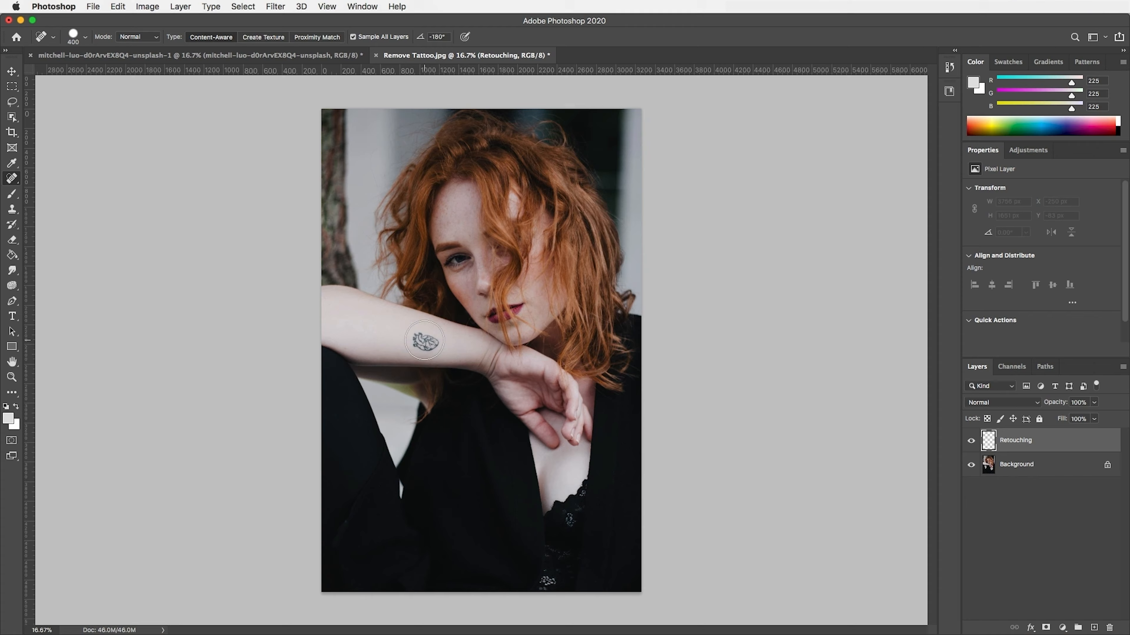
Retouch the tattoo on the woman's forearm with the Spot Healing Brush on the Retouching layer.
click(424, 341)
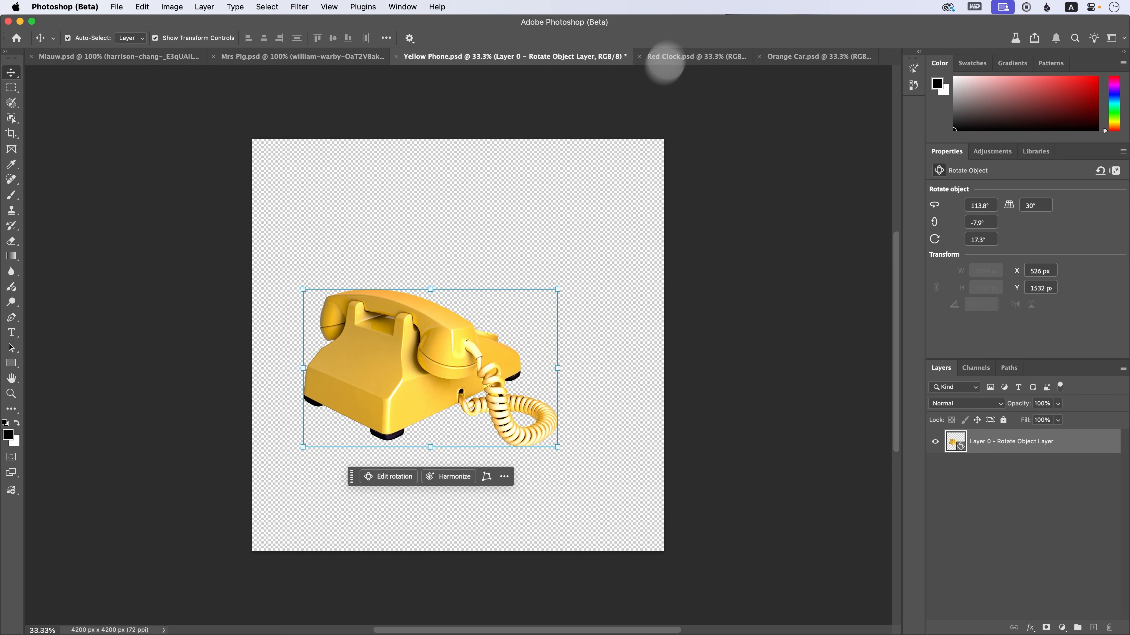
Open the Red Clock document, transform the clock layer and convert the clock into a rotatable object.
click(679, 57)
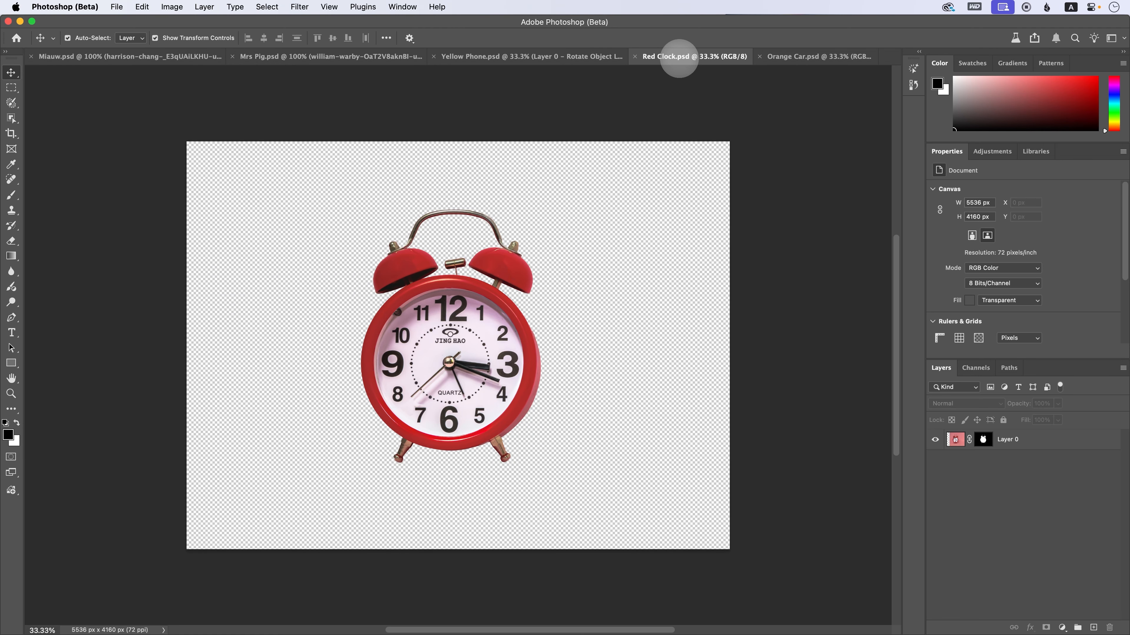
click(474, 334)
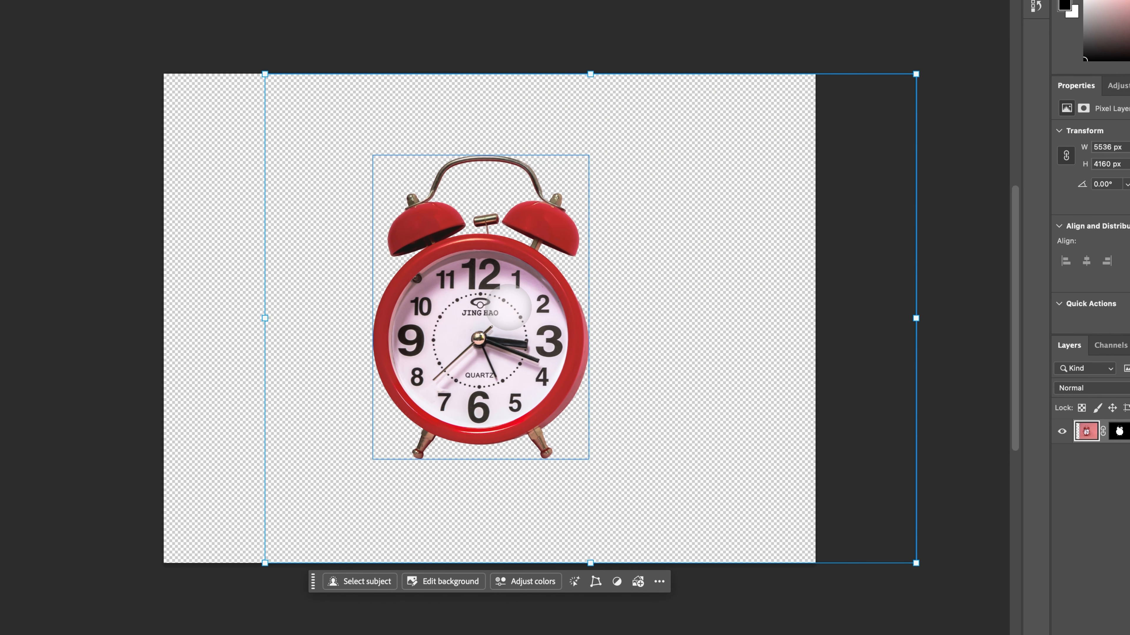
key(super+t)
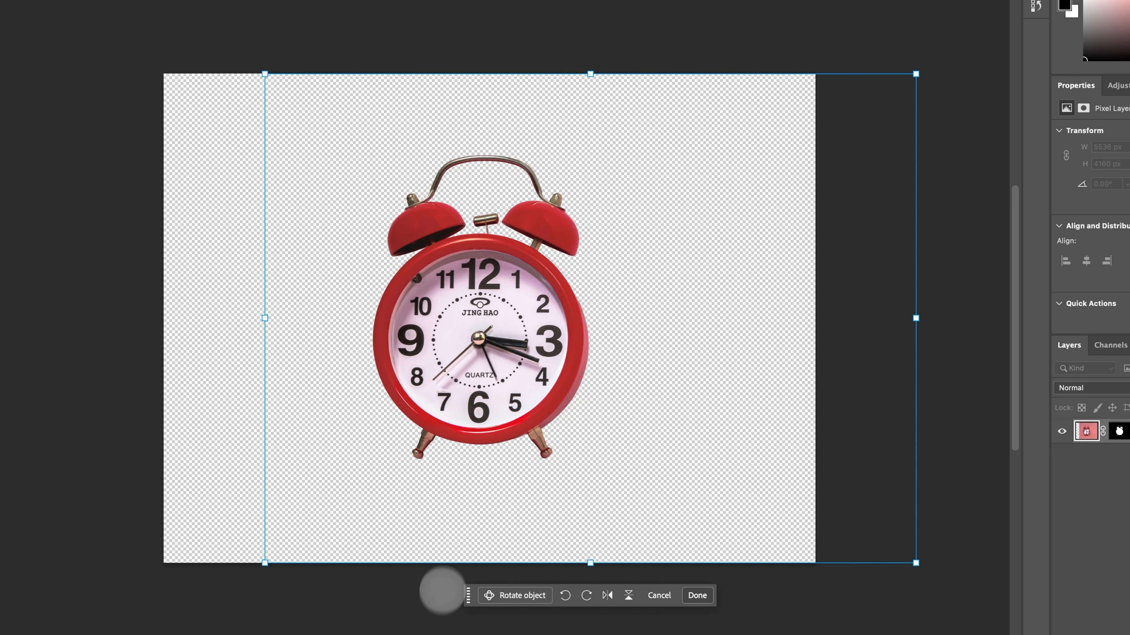
drag(468, 597, 366, 533)
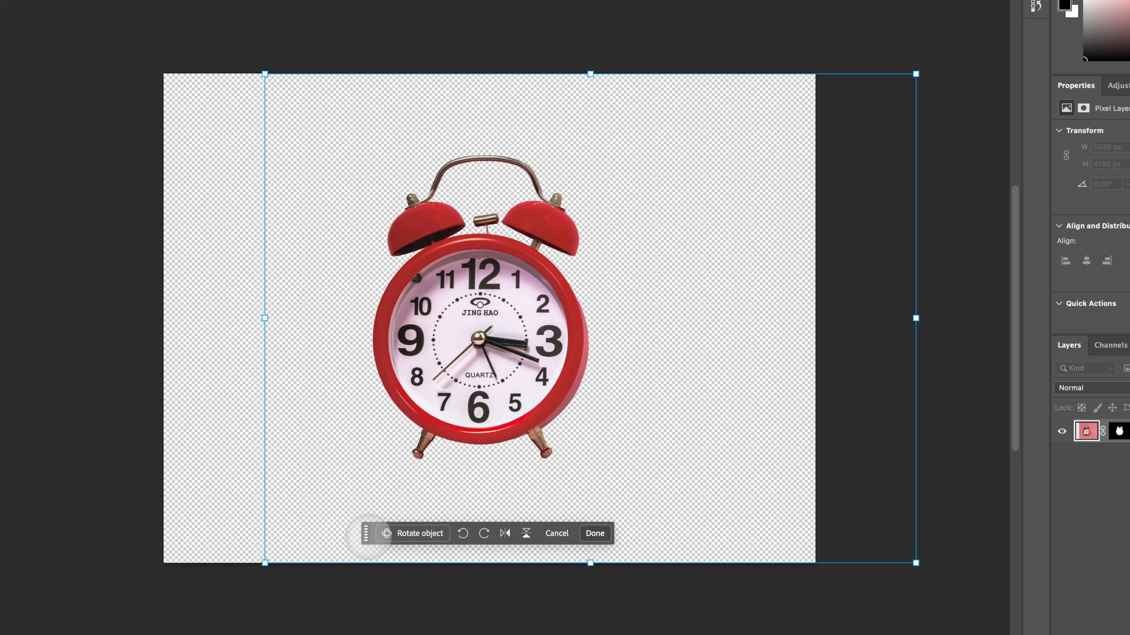
click(408, 533)
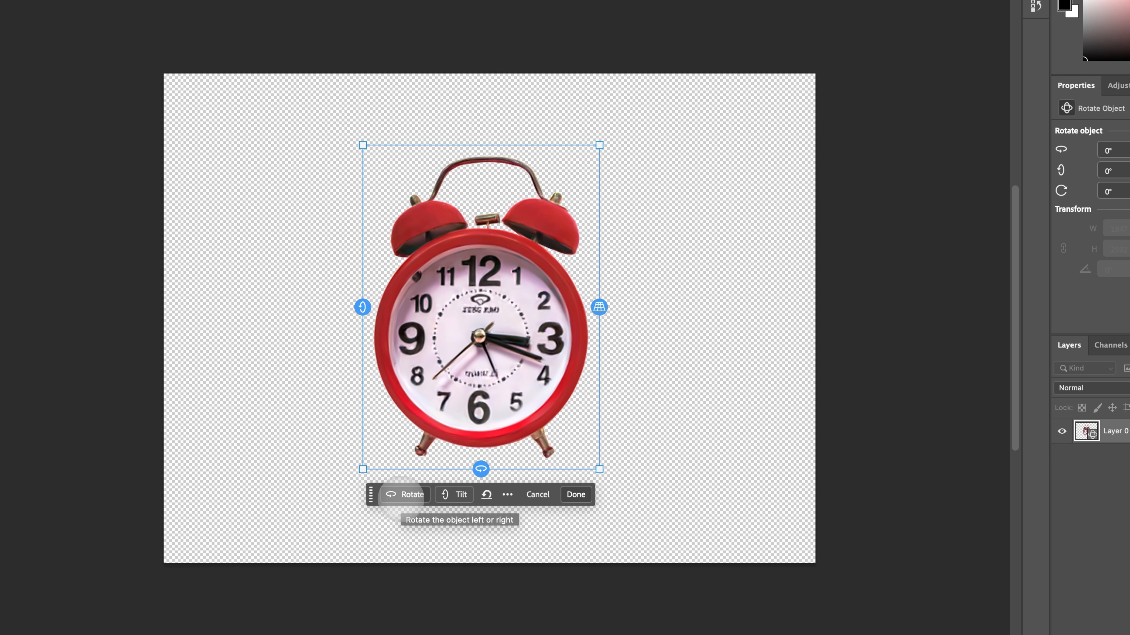
Rotate the red clock sideways to 42°, tilt it to 2.2° and apply the object rotation.
click(402, 498)
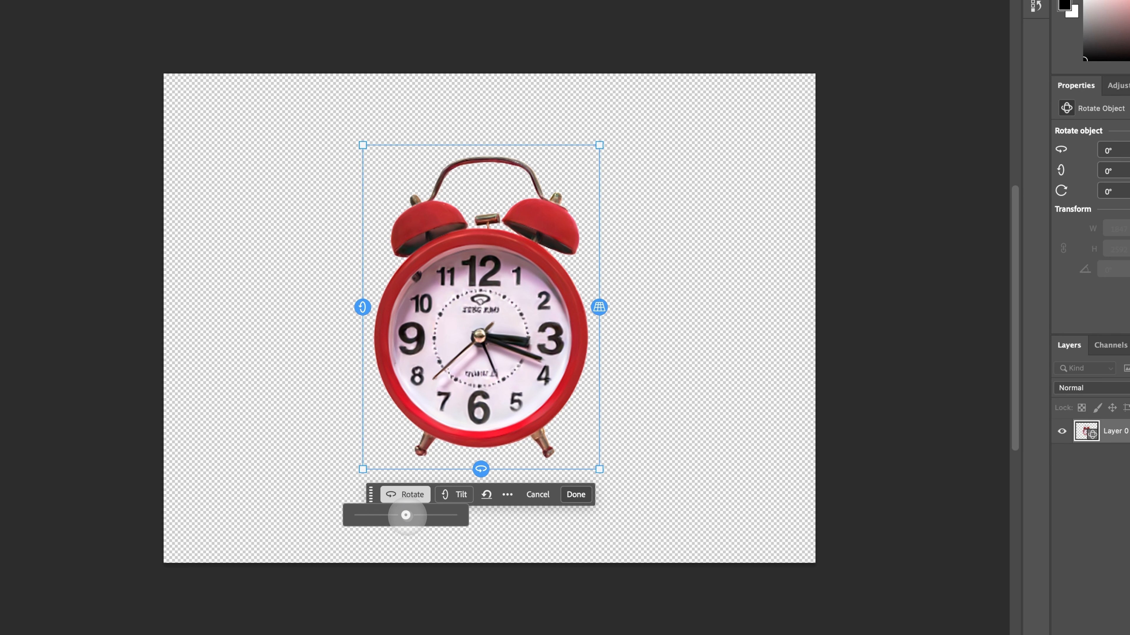
drag(405, 515, 453, 521)
click(450, 500)
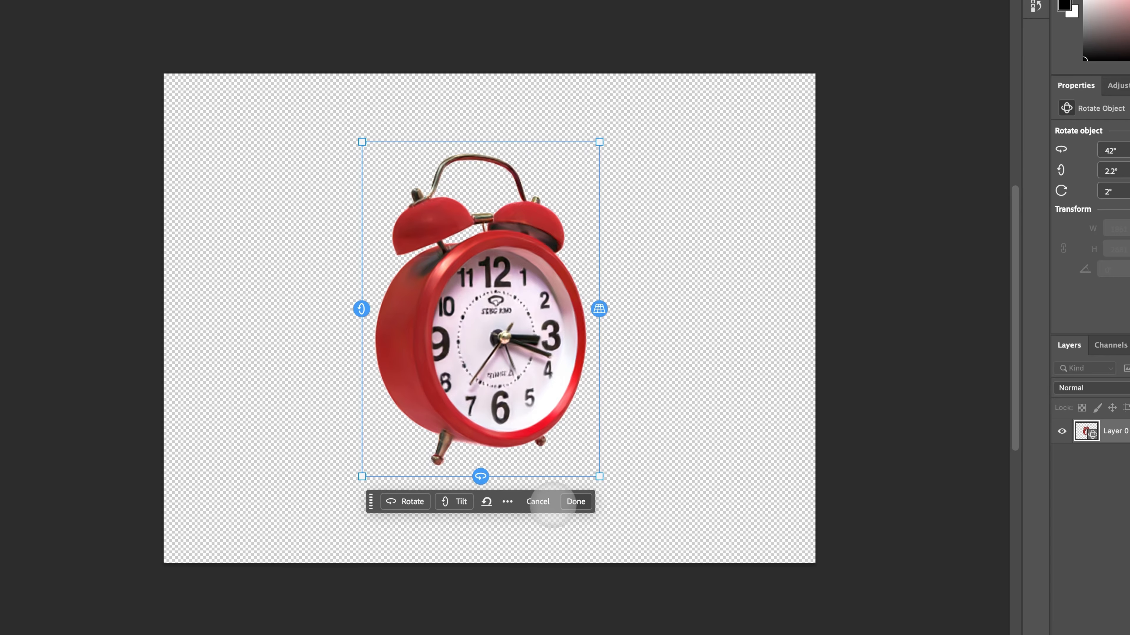
click(573, 502)
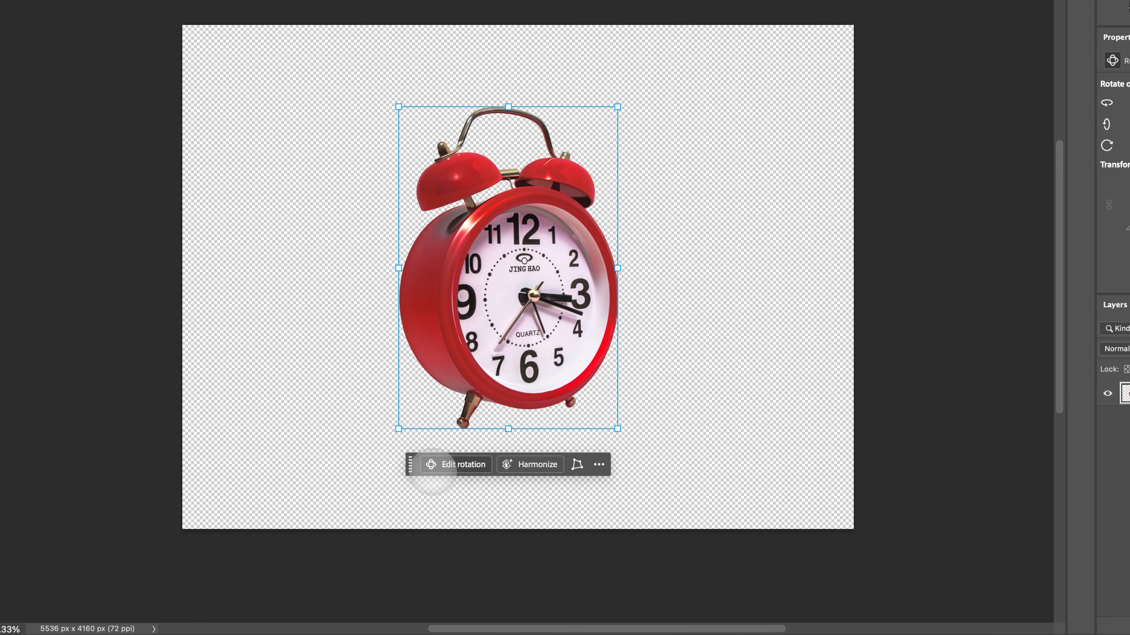
Reopen the red clock's rotation to view its preview, and cancel the edit.
click(432, 467)
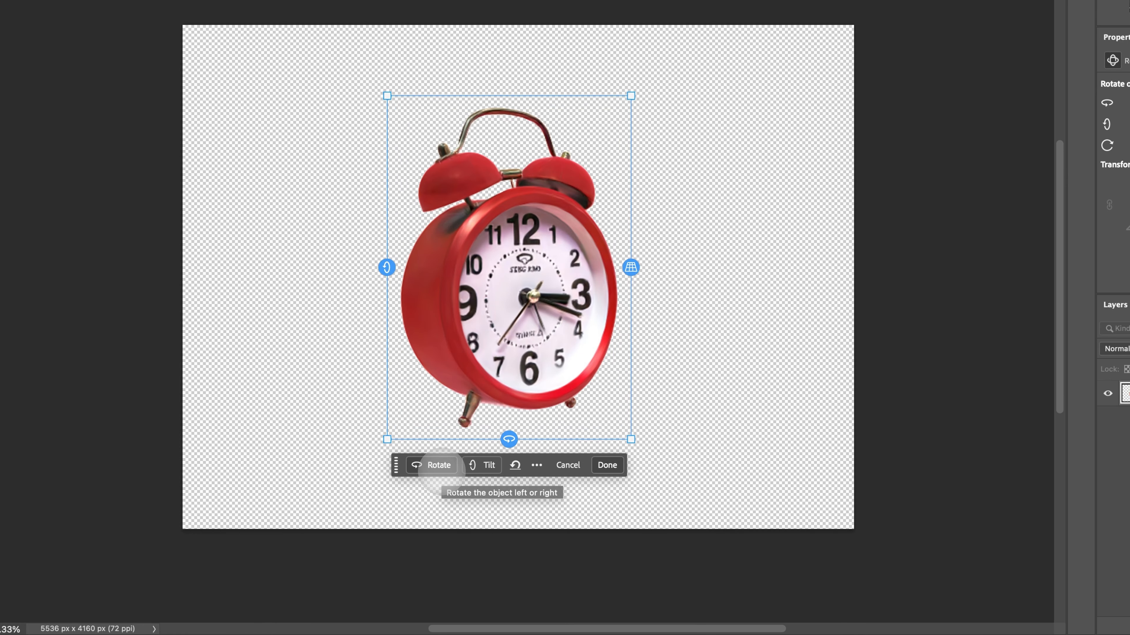
click(568, 466)
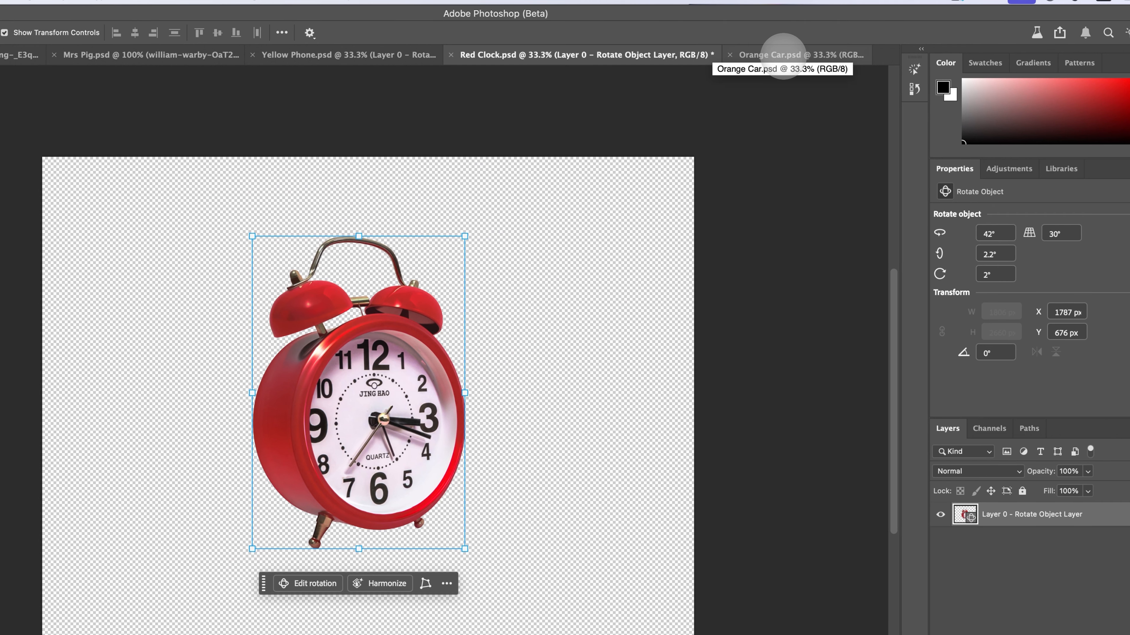
Switch to the Orange Car document, transform the car layer and convert the car into a rotatable object.
click(784, 55)
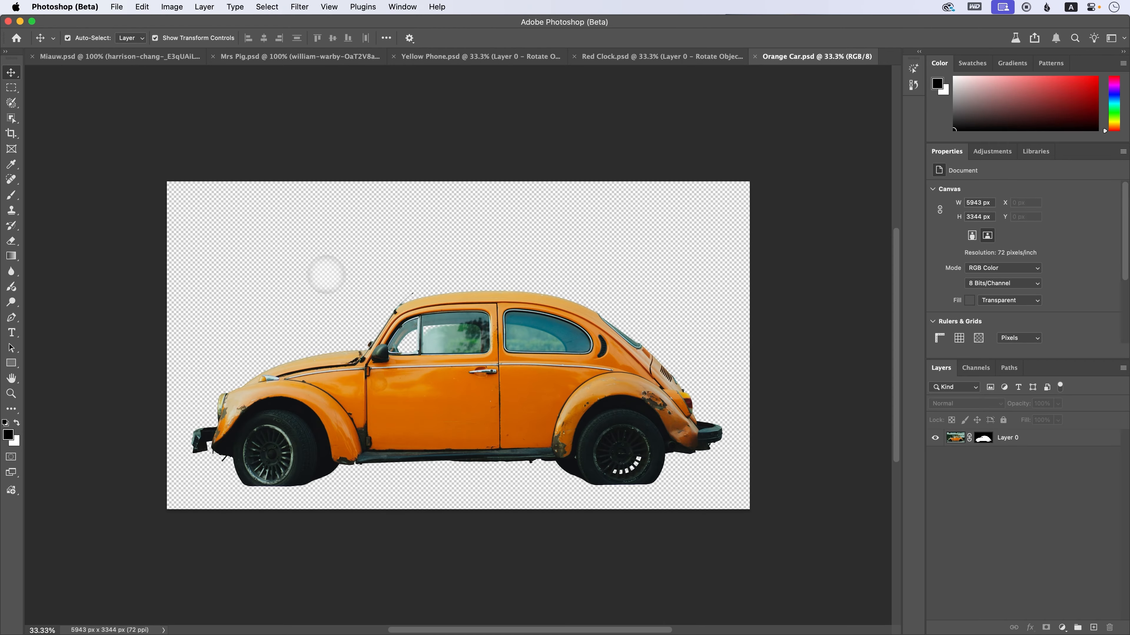
click(485, 332)
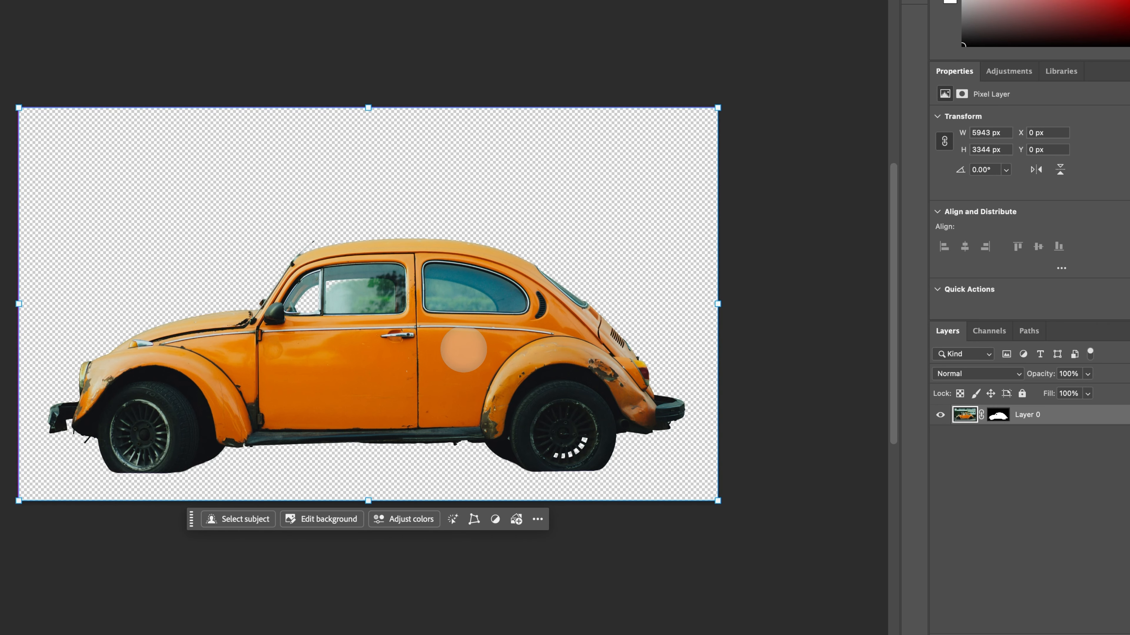
key(super+t)
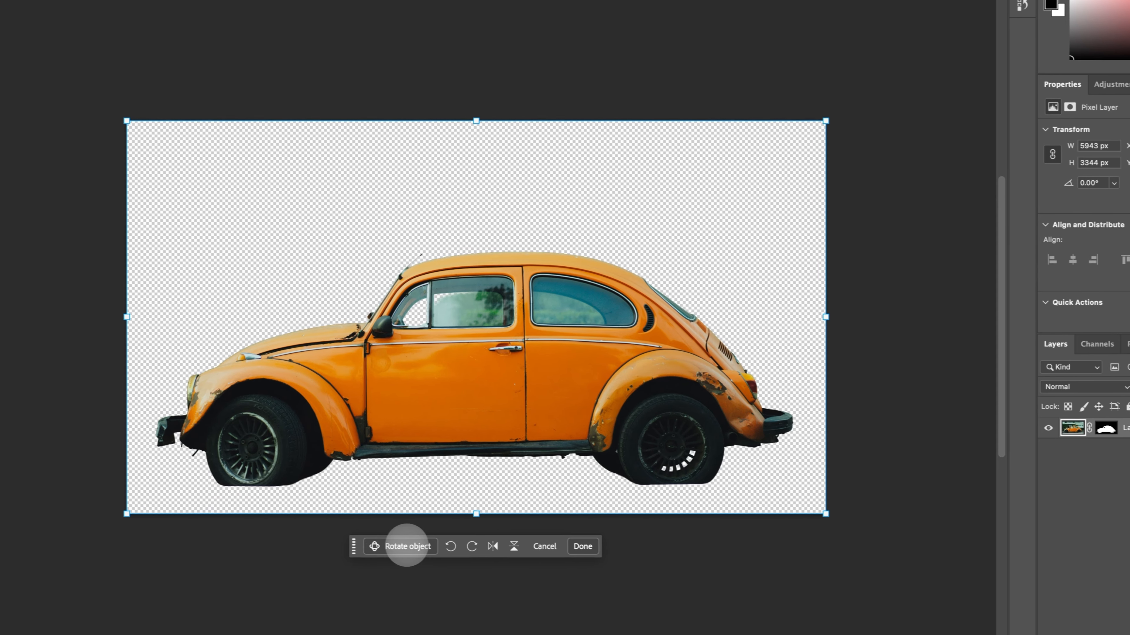
click(393, 546)
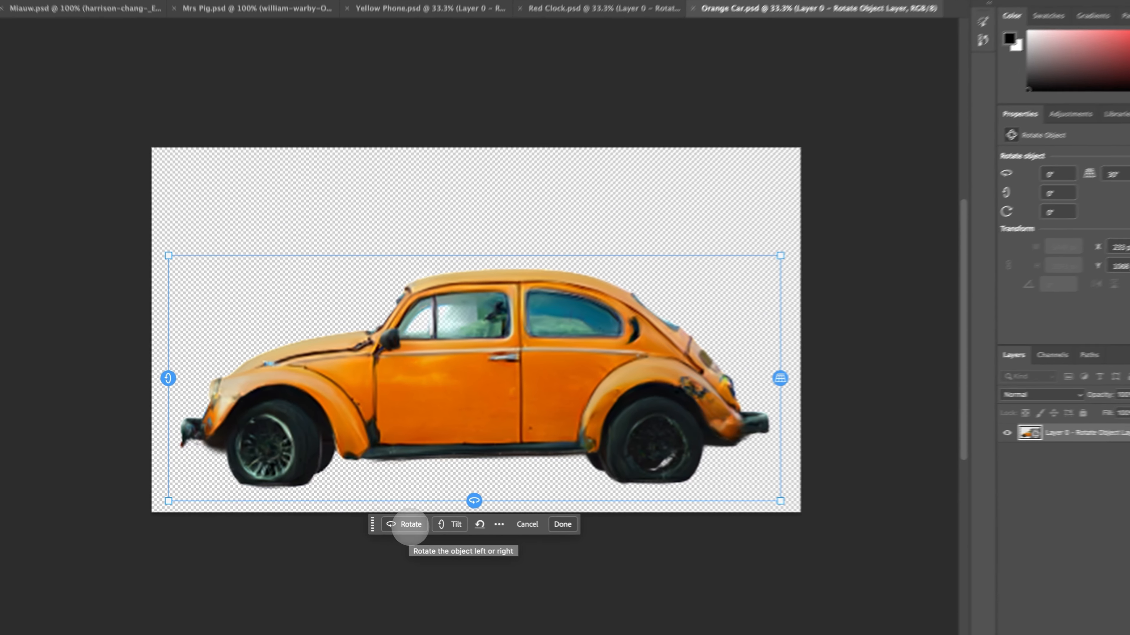
Turn the orange car sideways to 65°, back through -43°, and on to -115° so its rear faces forward.
click(394, 520)
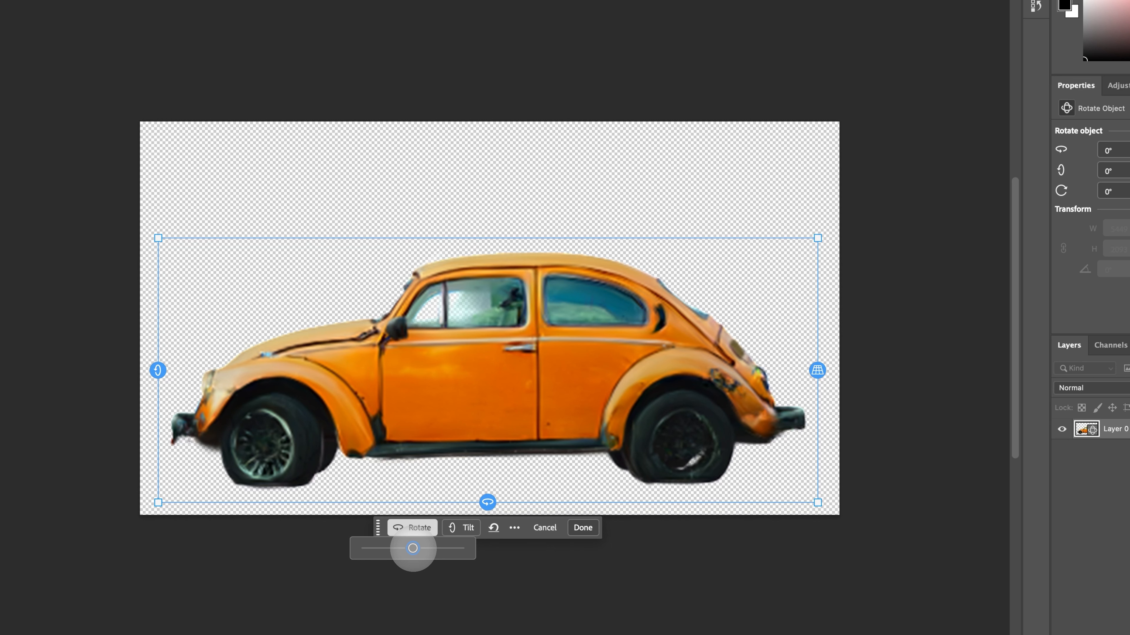
mouse_move(413, 548)
mouse_down()
mouse_move(464, 548)
mouse_move(431, 549)
mouse_up()
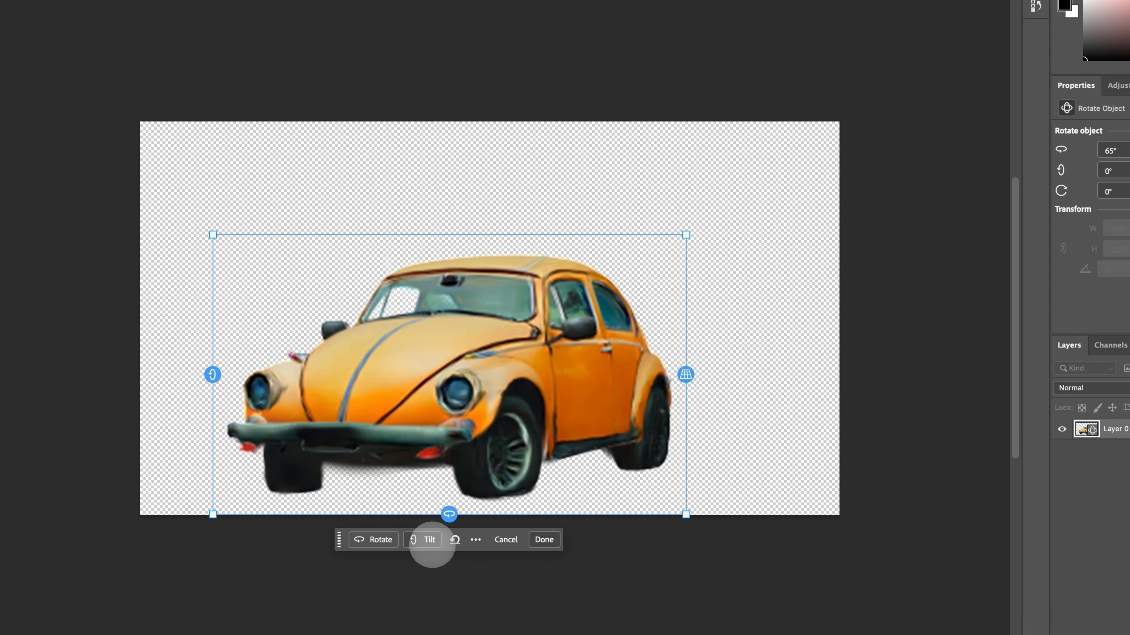
click(373, 540)
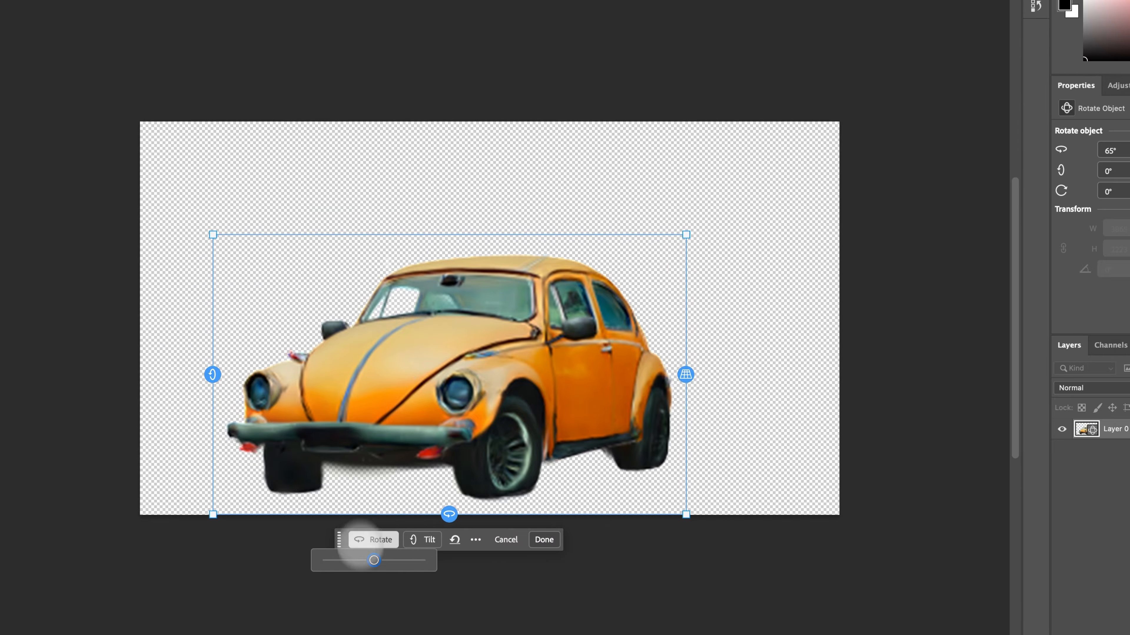
drag(374, 560, 342, 560)
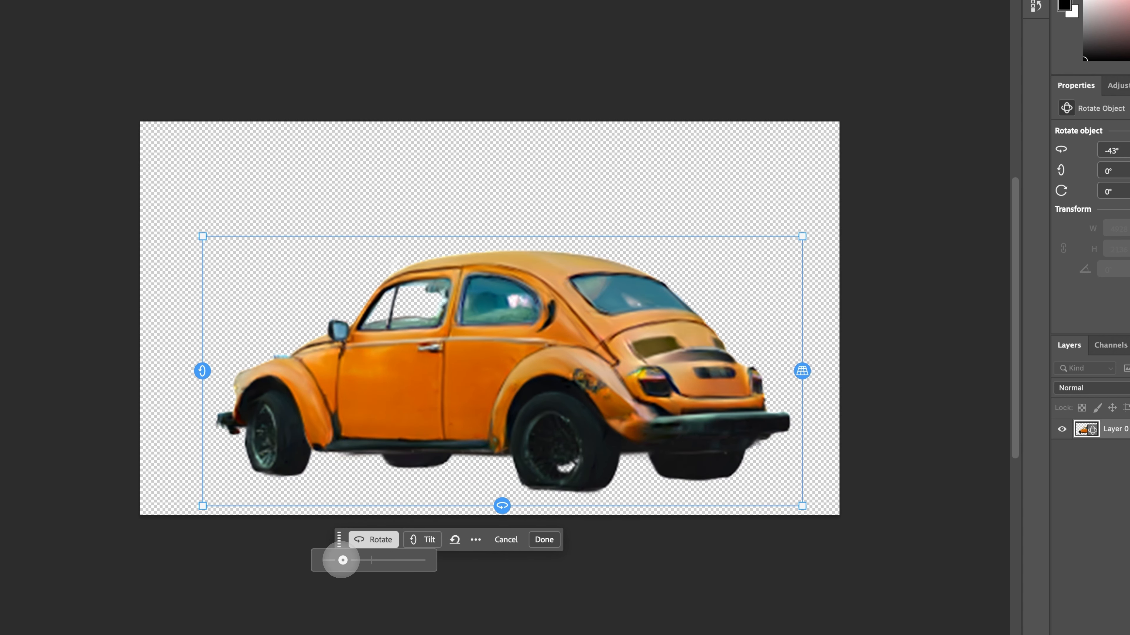
drag(342, 561, 304, 572)
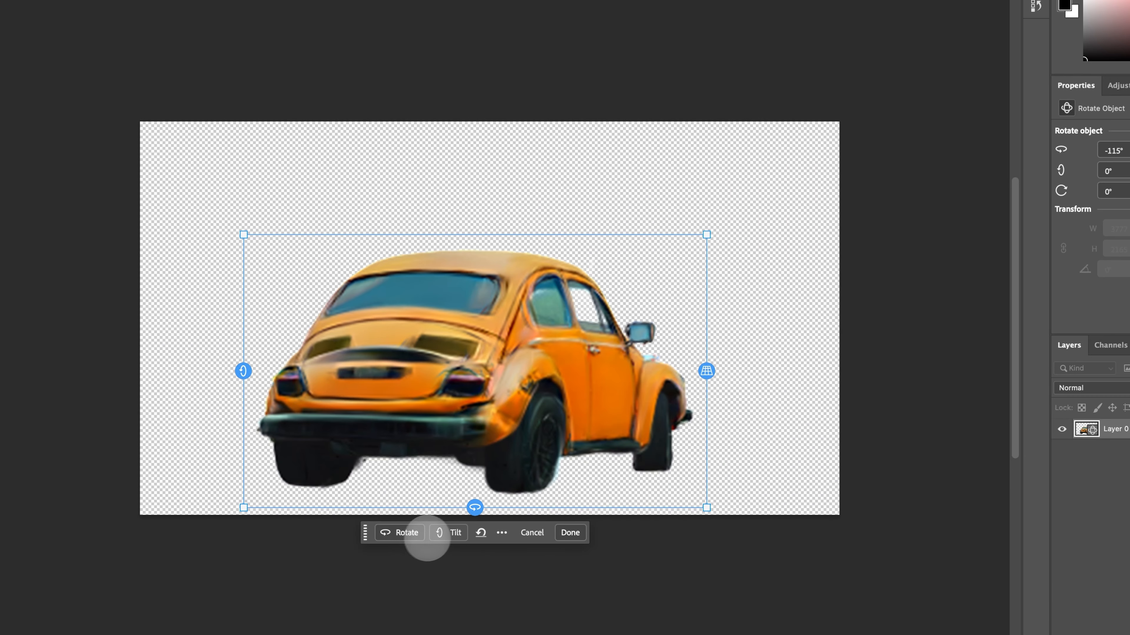
Tilt the orange car to -1.3° and apply the object rotation.
click(447, 533)
mouse_move(449, 553)
mouse_down()
mouse_move(470, 553)
mouse_move(450, 553)
mouse_up()
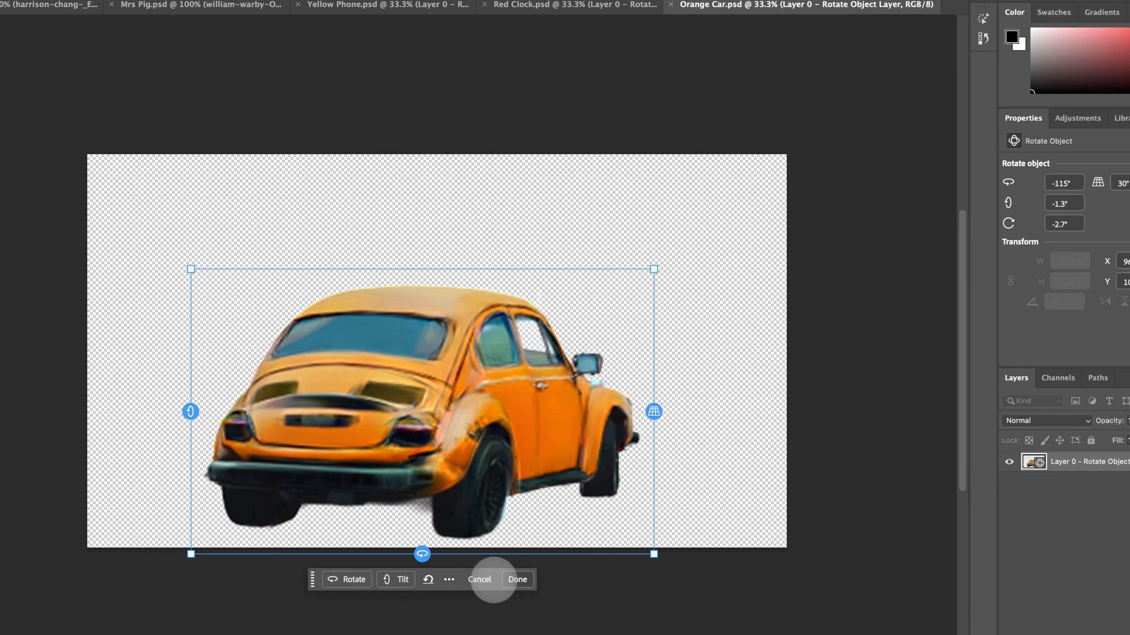
click(517, 579)
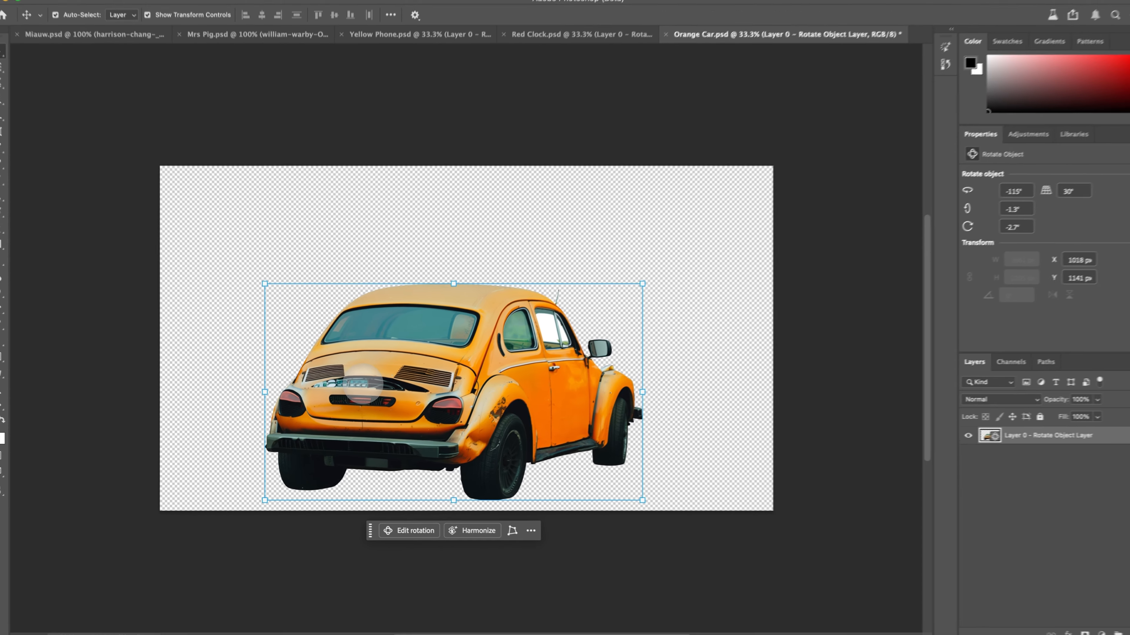
Examine the rotated car's rear details at up to 100% magnification, and the whole car at 50%.
key(super+equal)
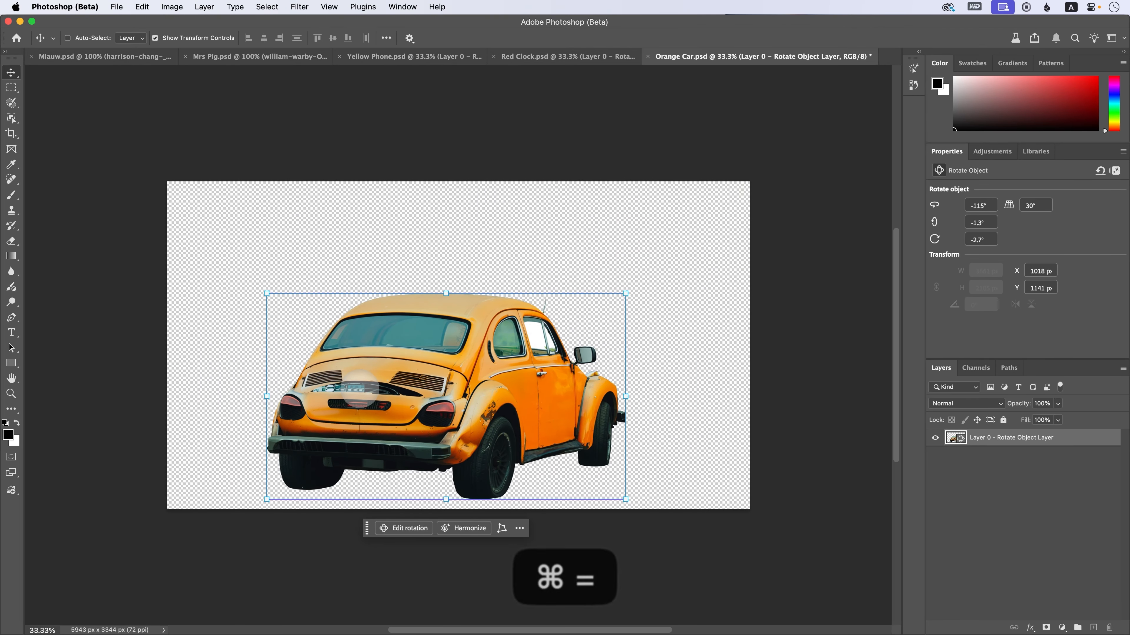
scroll(360, 389, left, 5)
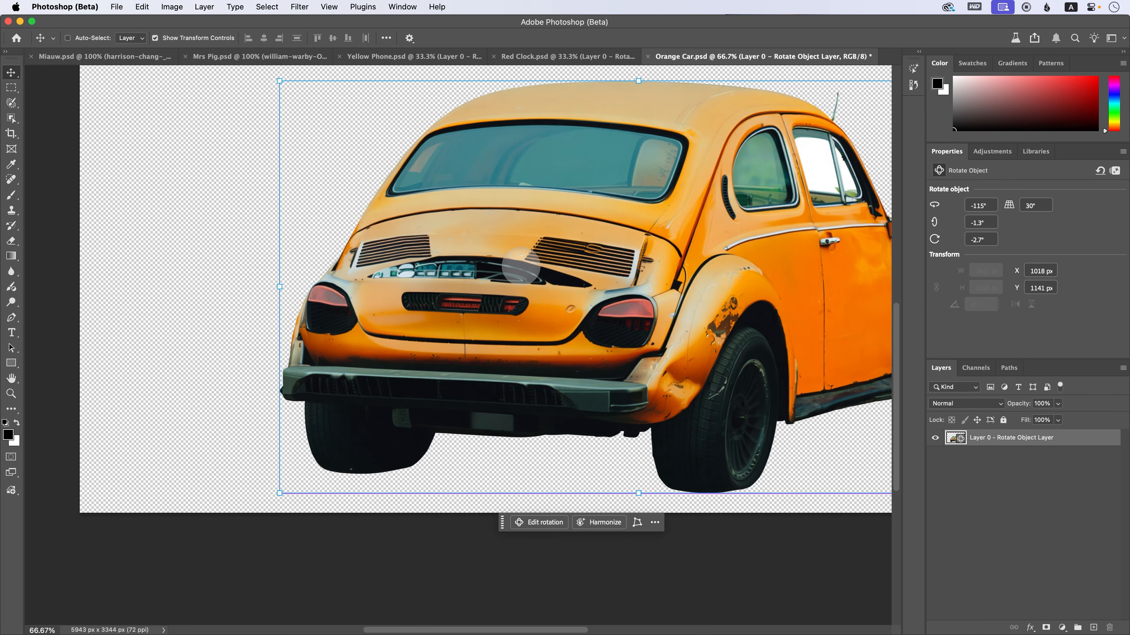
key(super+equal)
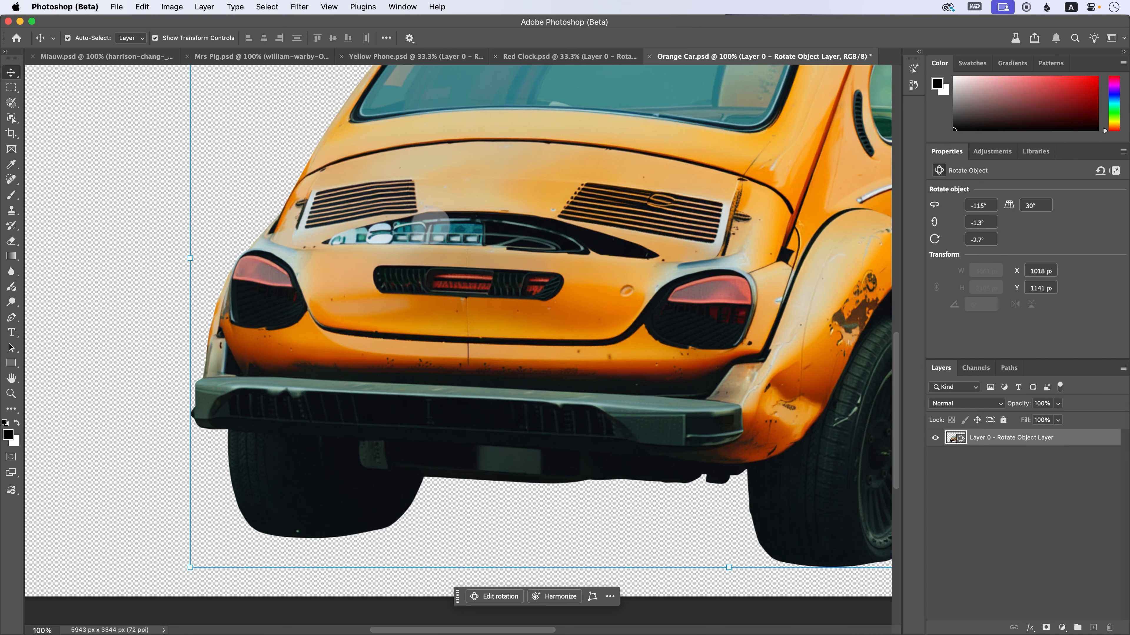
scroll(587, 267, right, 2)
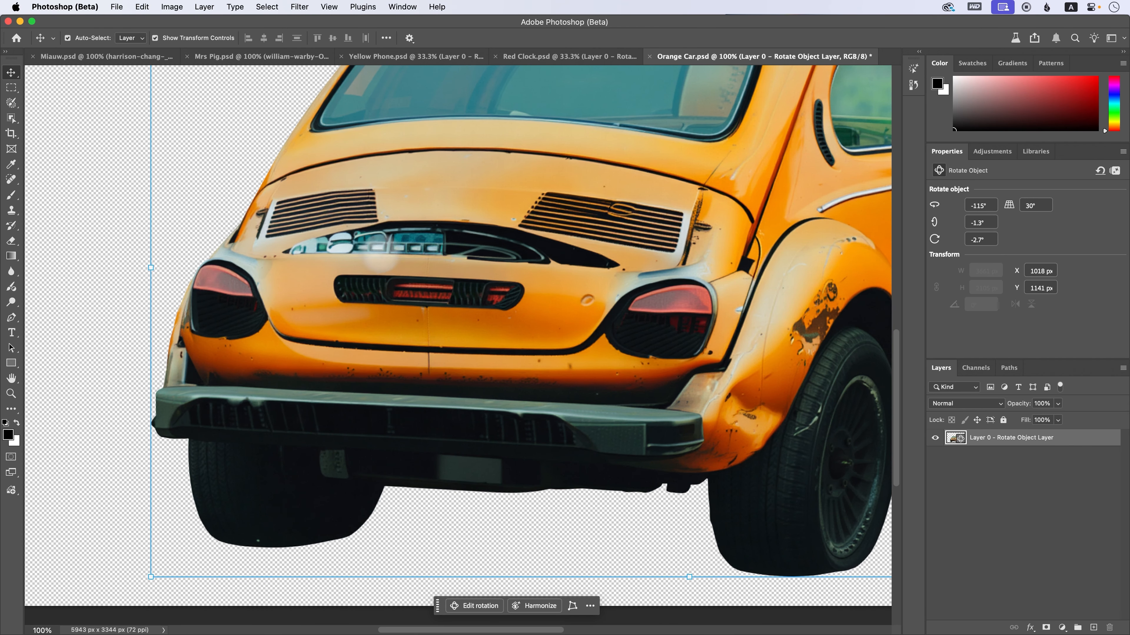
key(super+minus)
key(super+minus)
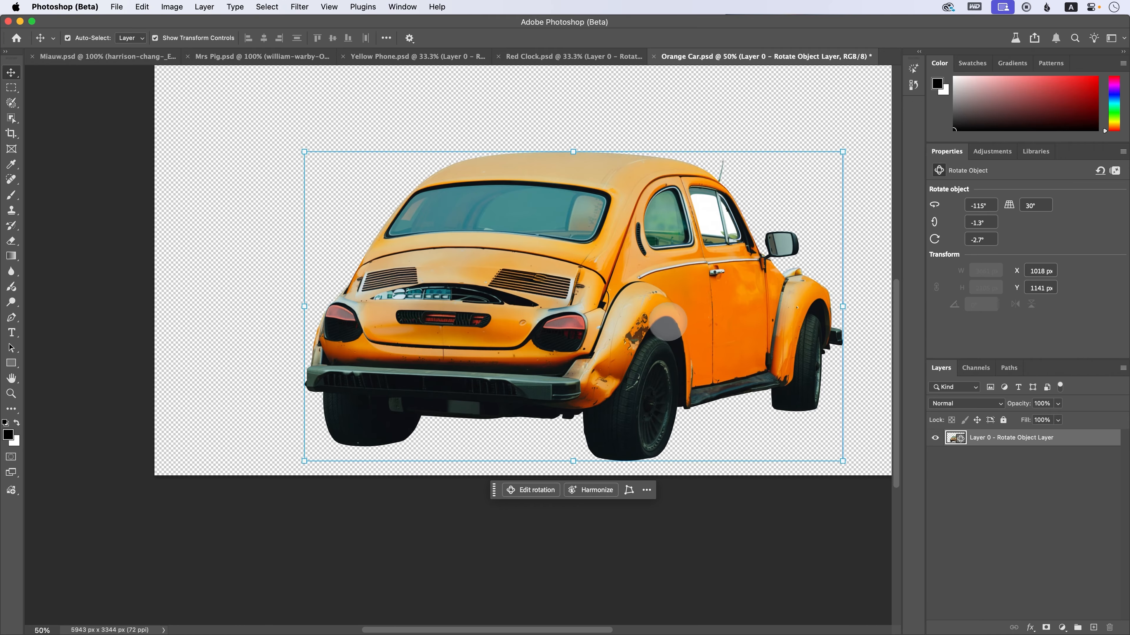
scroll(582, 387, right, 5)
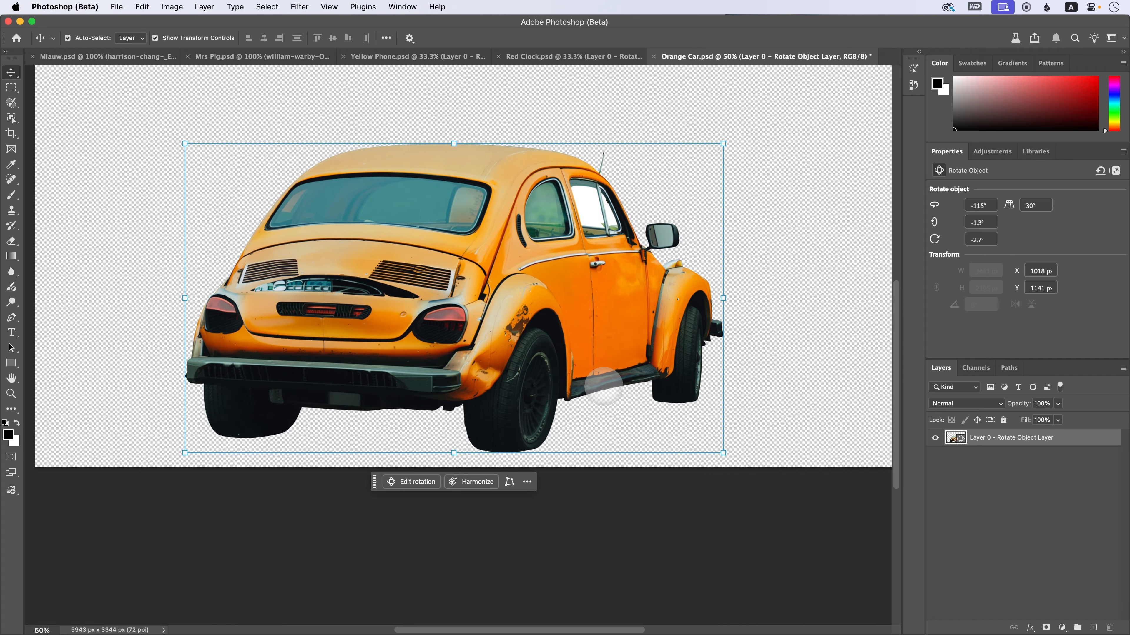
scroll(603, 387, left, 1)
scroll(602, 386, up, 1)
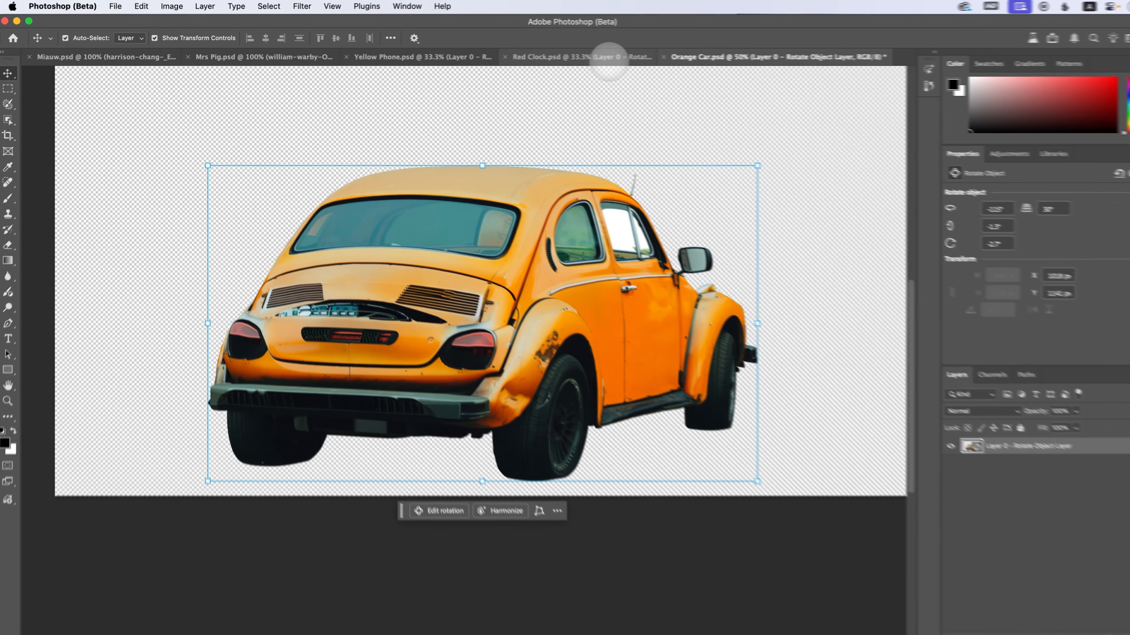
Review the rotated red clock, yellow phone and pig documents, viewing the phone at 66.7% magnification.
click(599, 56)
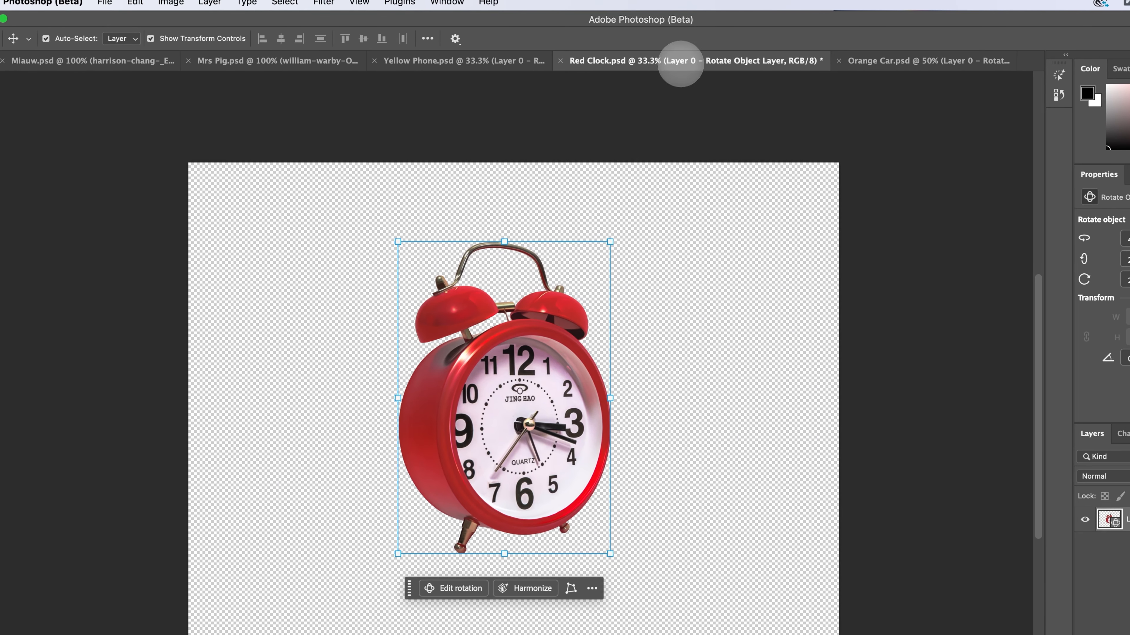
click(467, 63)
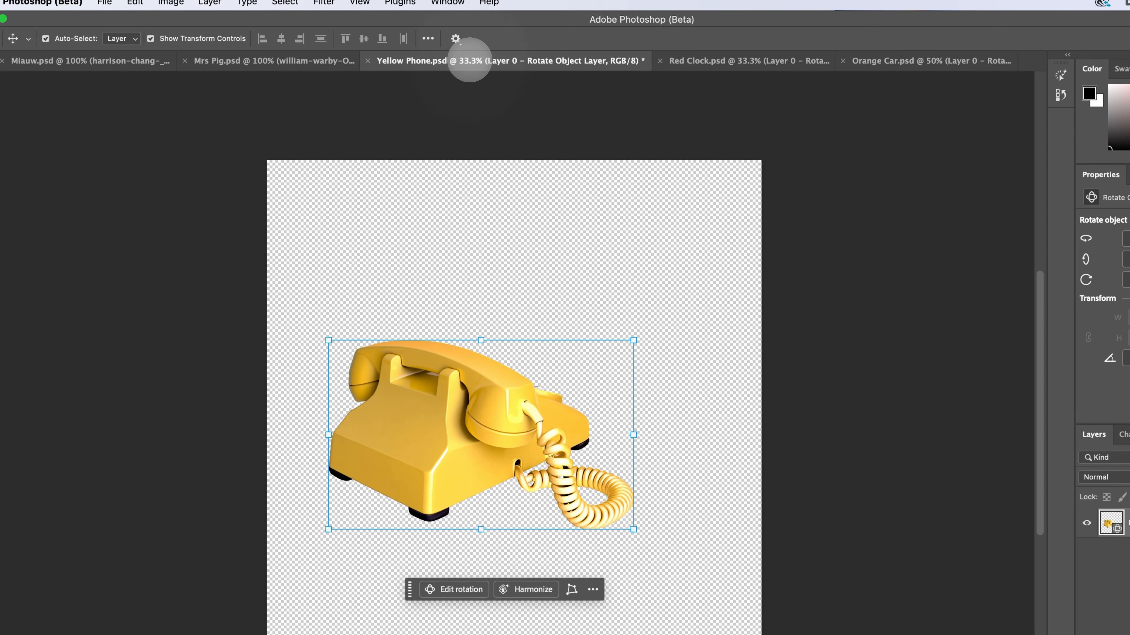
key(super+equal)
key(super+equal)
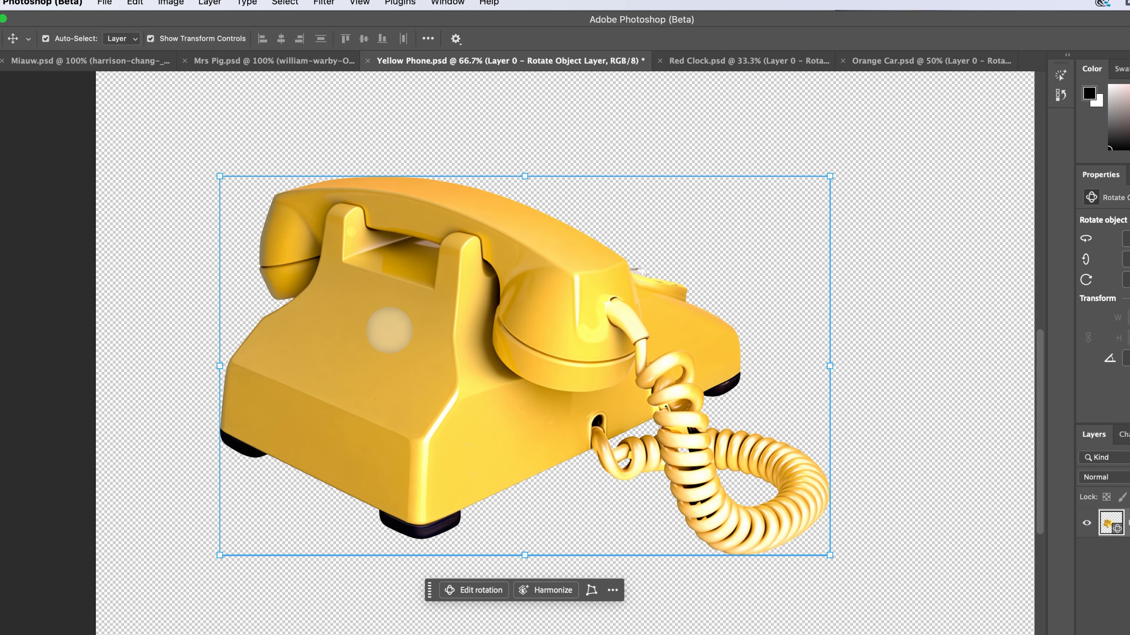
click(275, 62)
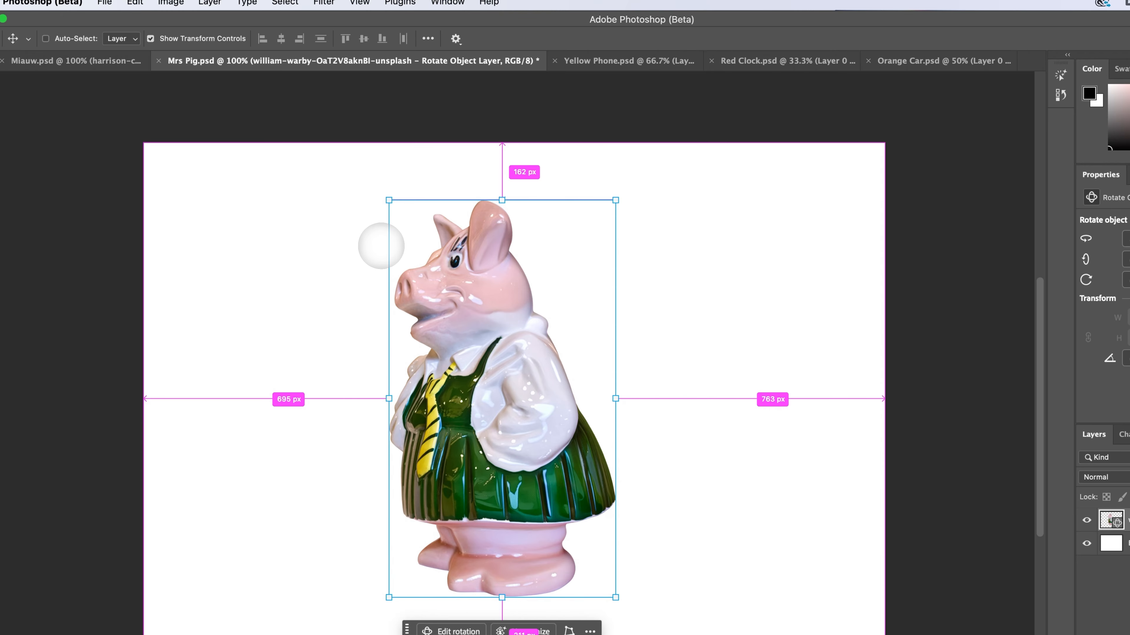
Review the rotated pig at 100% magnification and the rotated orange cat in its own document.
key(super+equal)
key(super+minus)
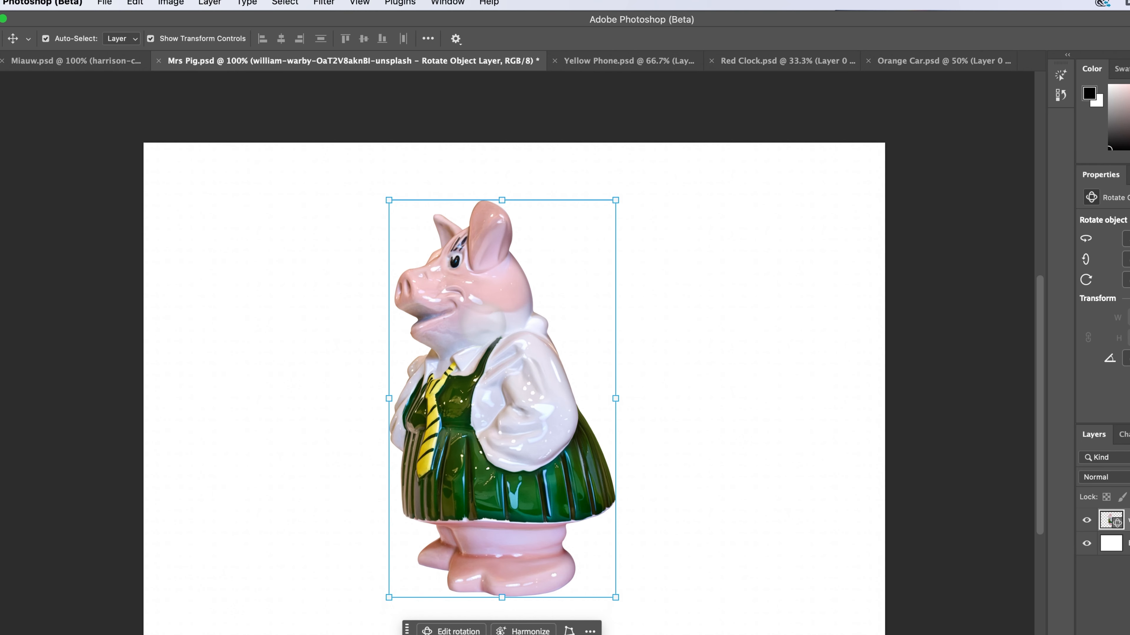
click(95, 66)
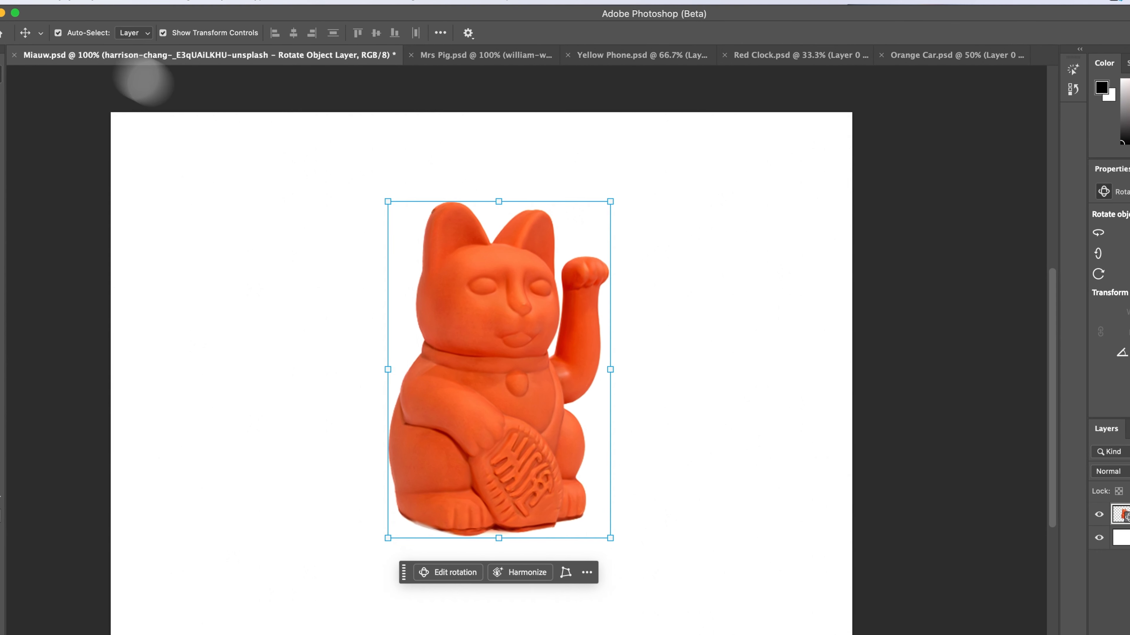
click(626, 234)
click(733, 315)
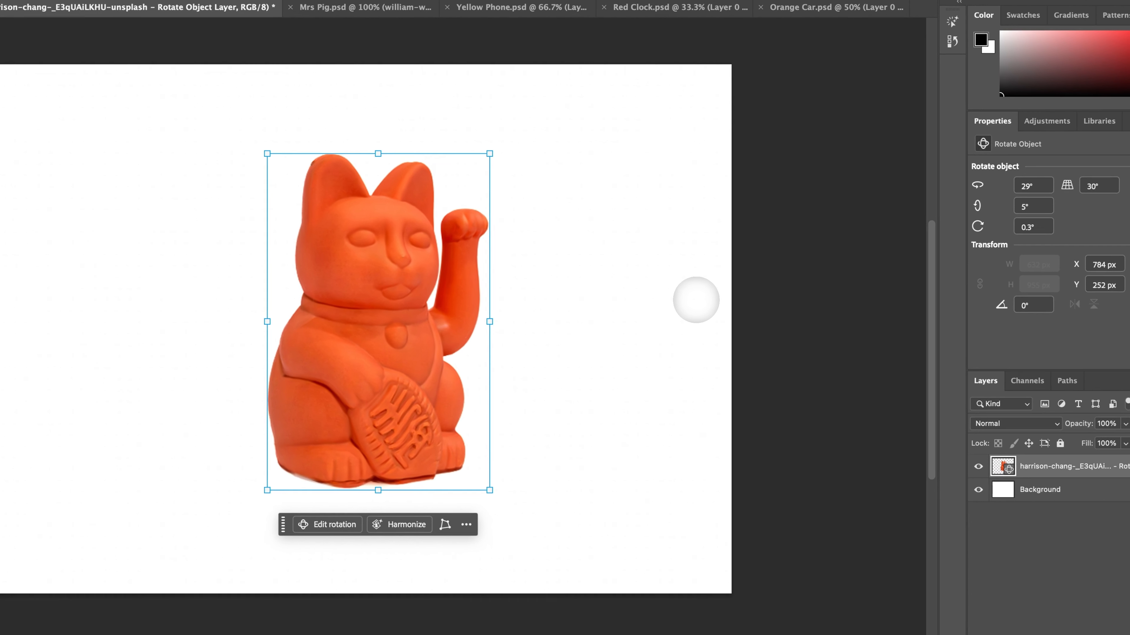
click(638, 300)
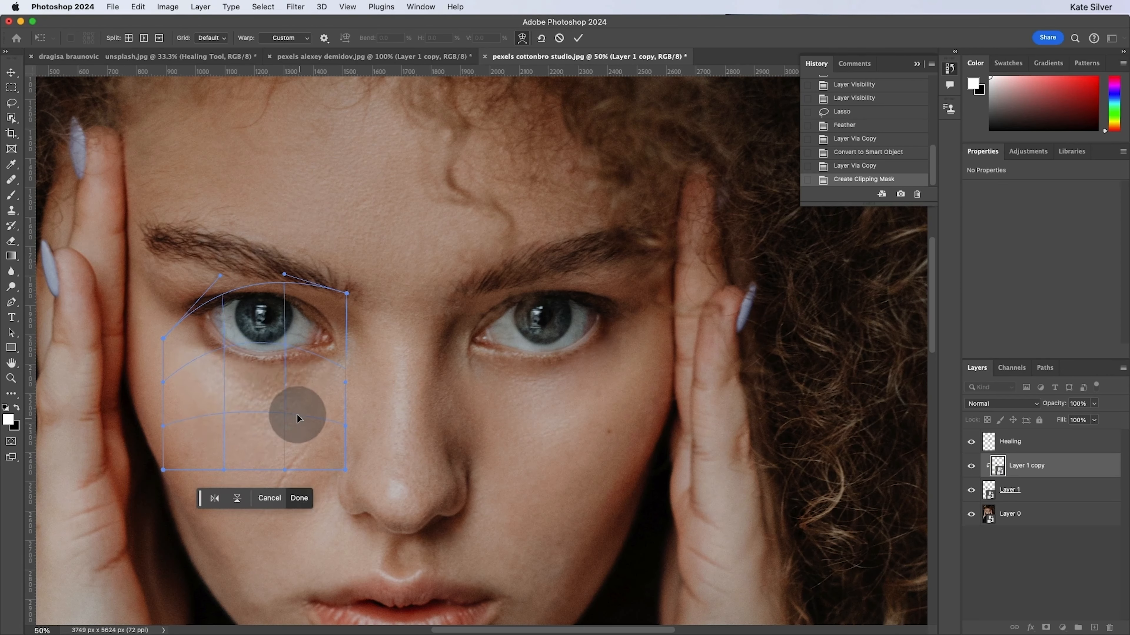
drag(298, 416, 224, 404)
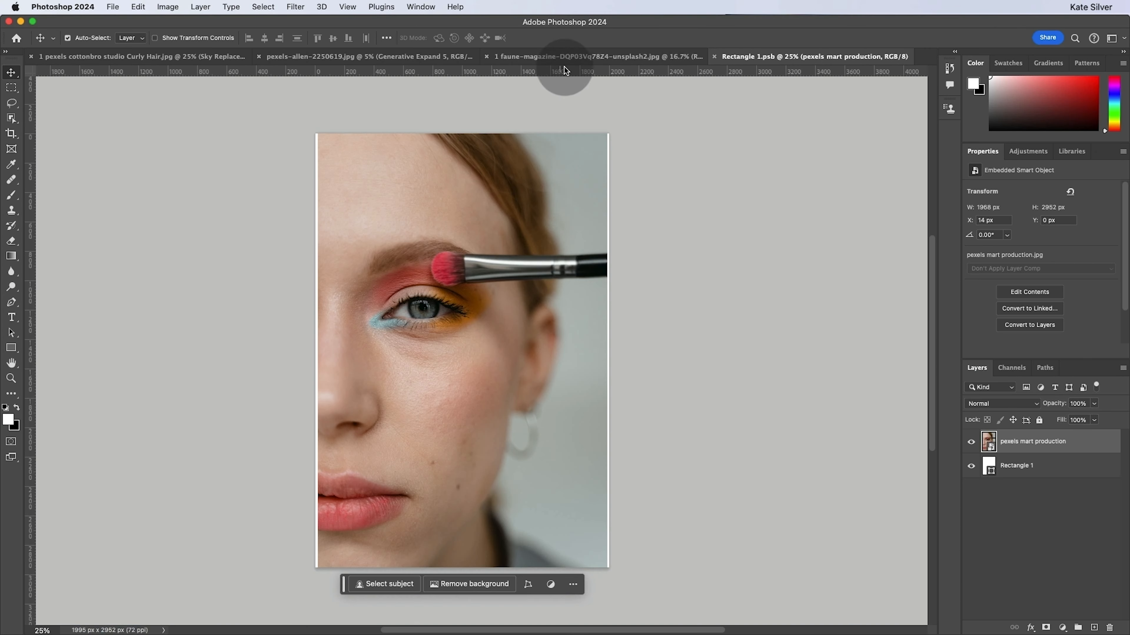
click(641, 304)
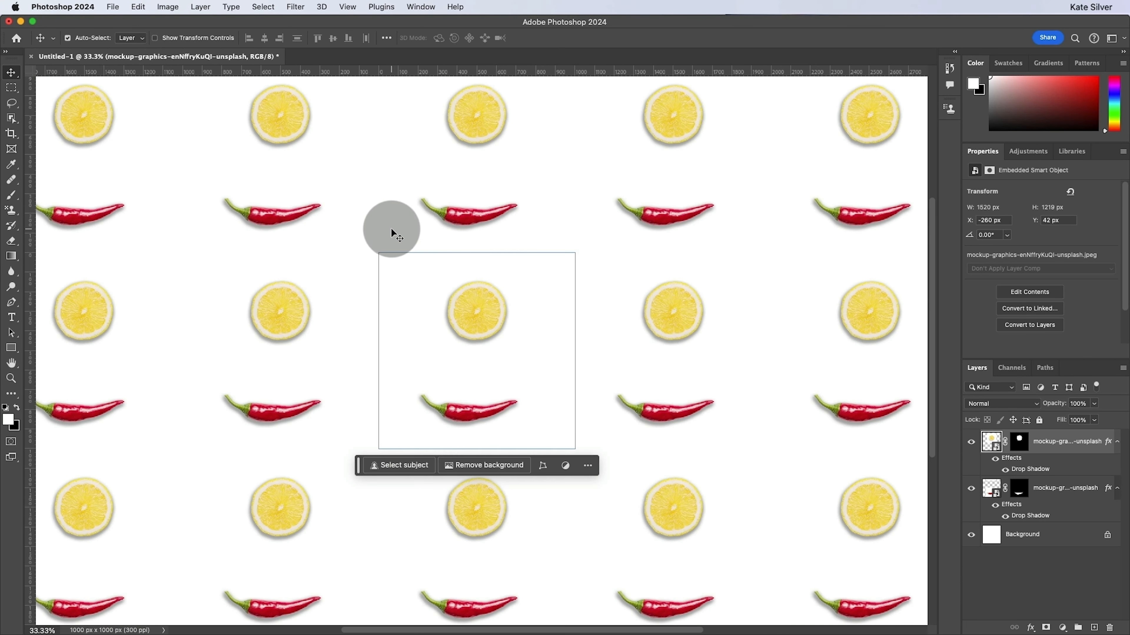
drag(487, 320, 447, 313)
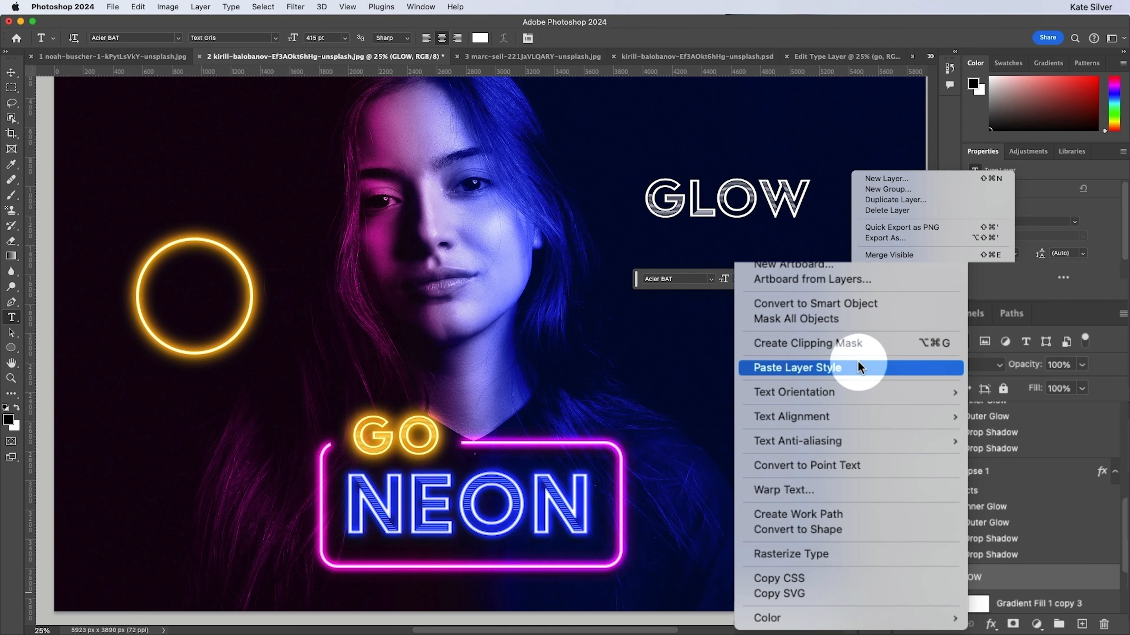
click(858, 366)
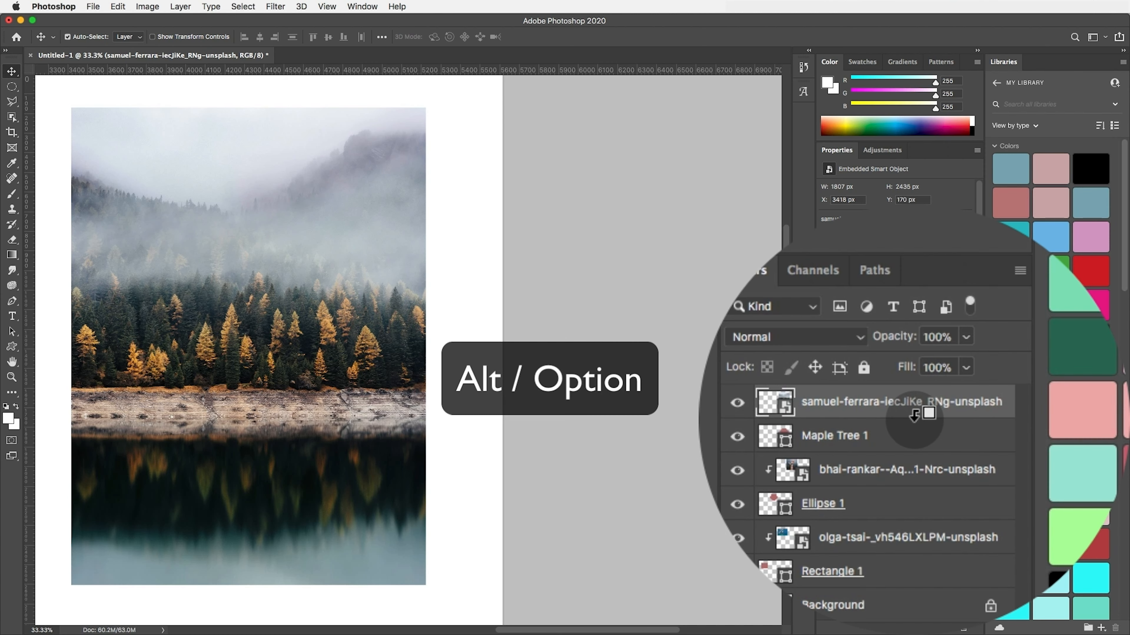
alt+click(921, 446)
drag(274, 312, 269, 287)
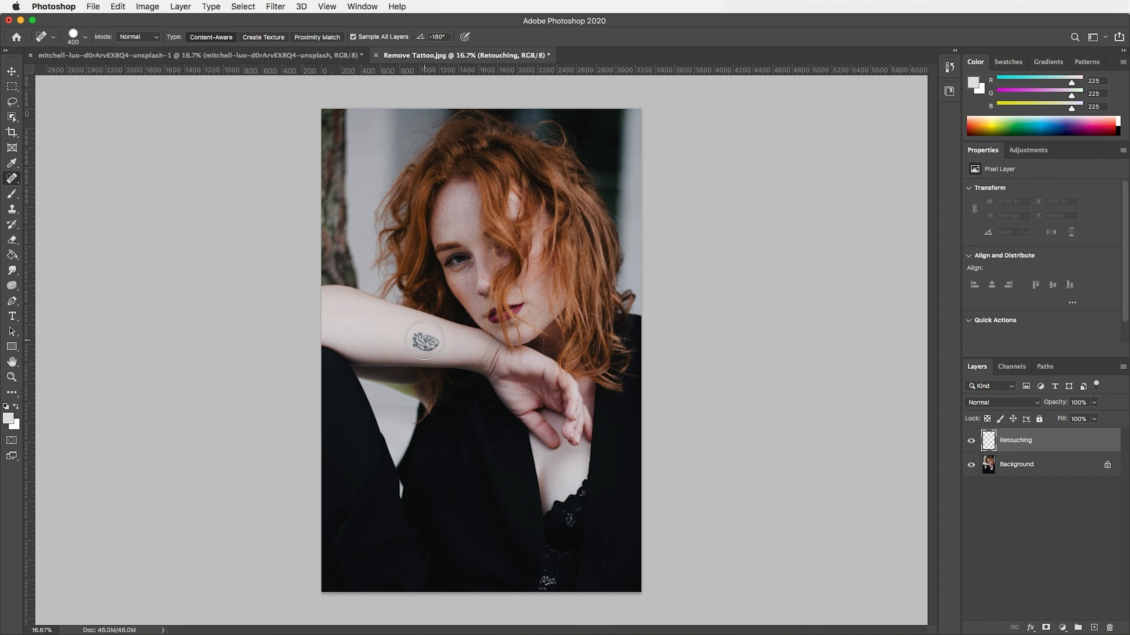
click(425, 340)
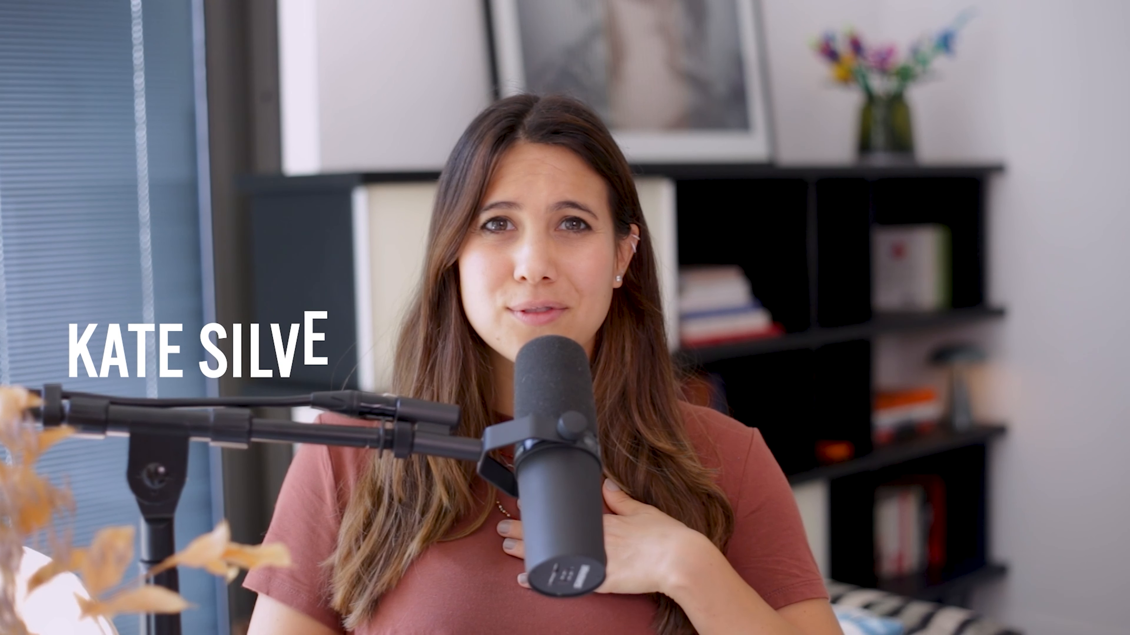